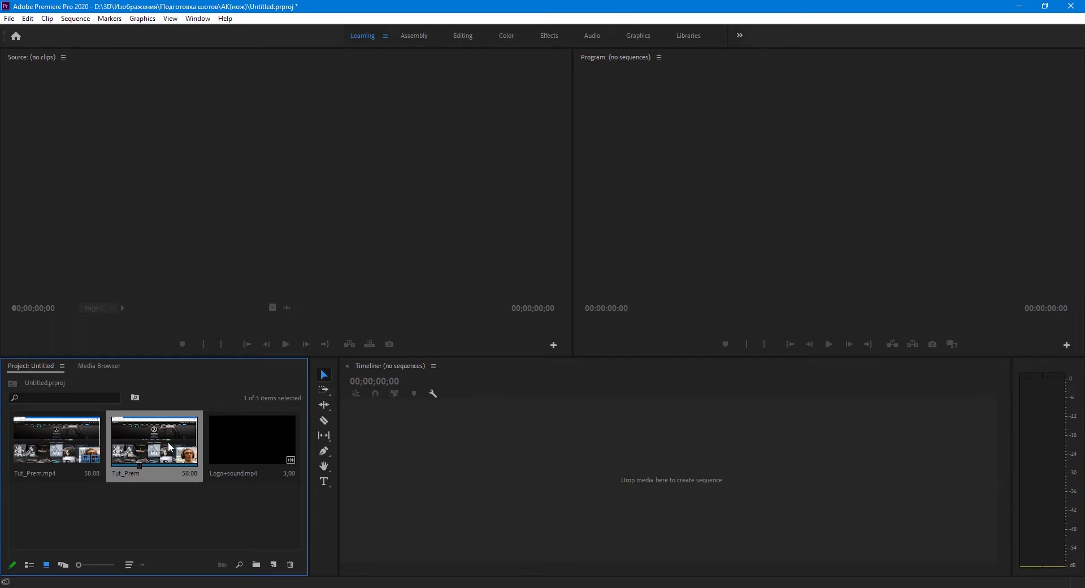
# Step: Create a sequence from the Tut_Prem sequence item in the project and play its opening seconds to check the audio level
pyautogui.moveTo(169, 449); pyautogui.dragTo(429, 459)
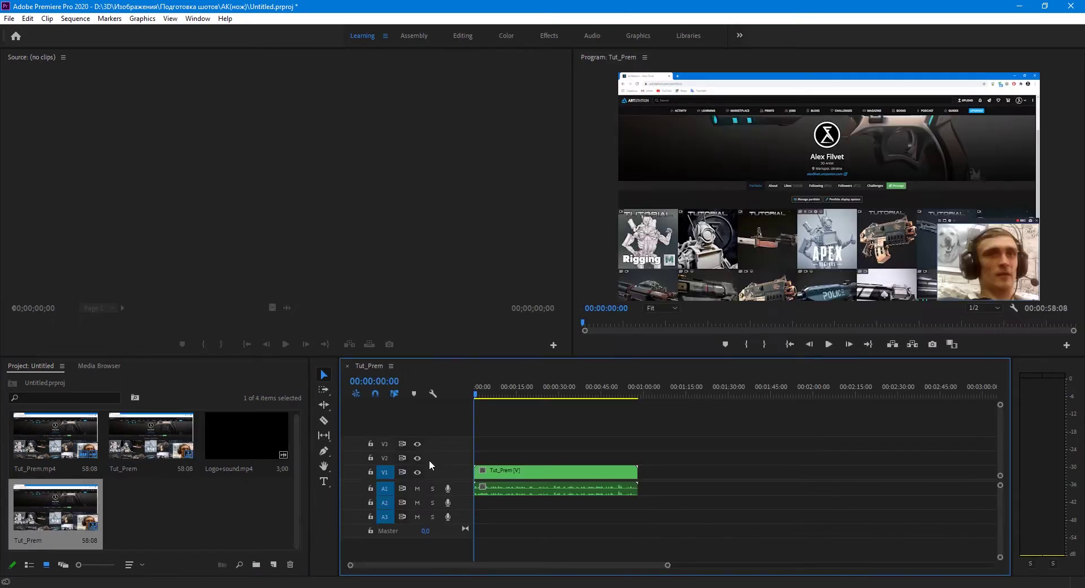
pyautogui.click(833, 345)
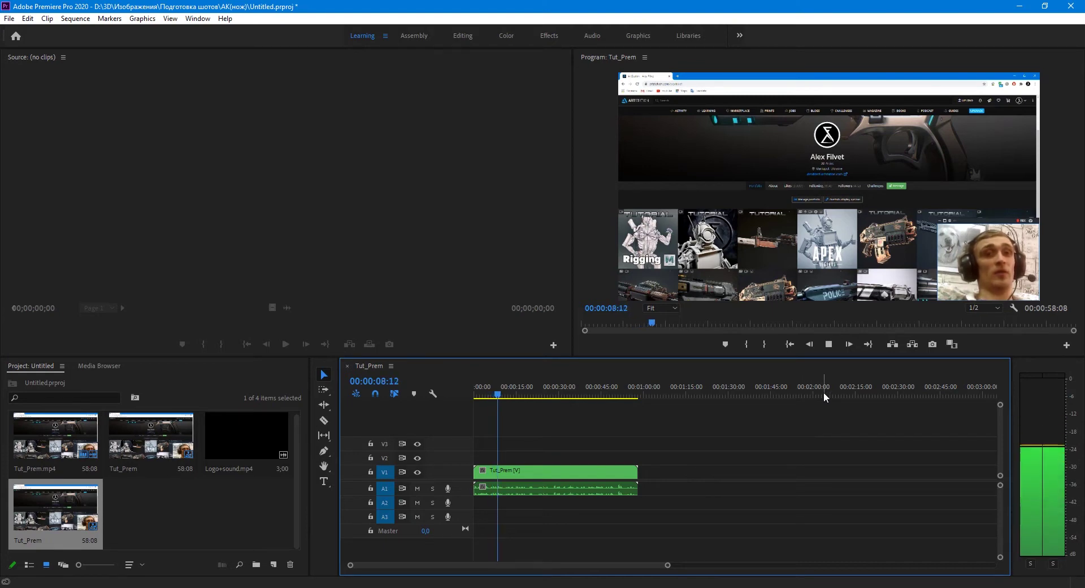
pyautogui.click(828, 345)
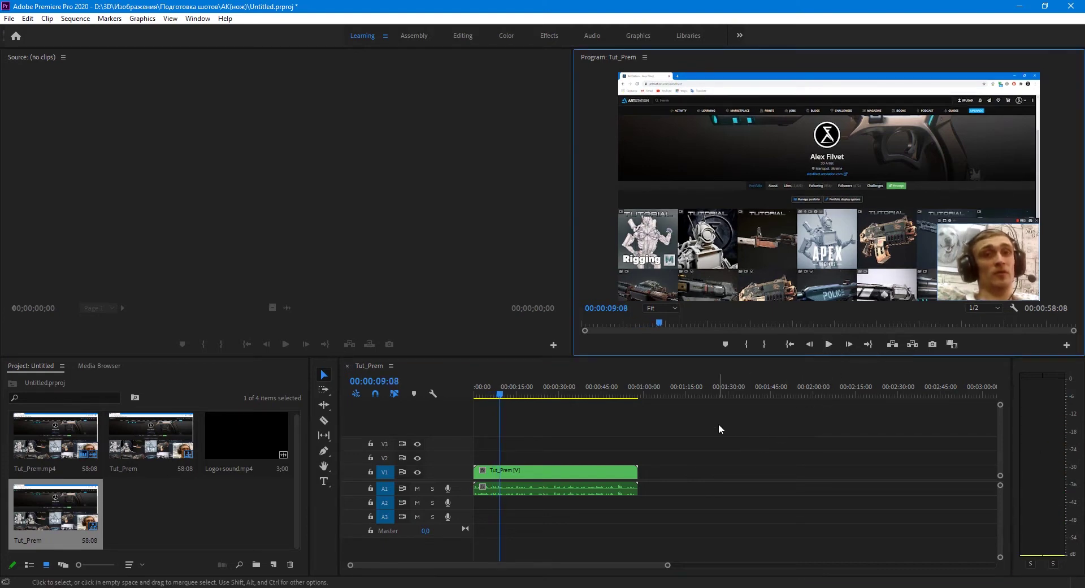
pyautogui.moveTo(502, 396); pyautogui.dragTo(450, 399)
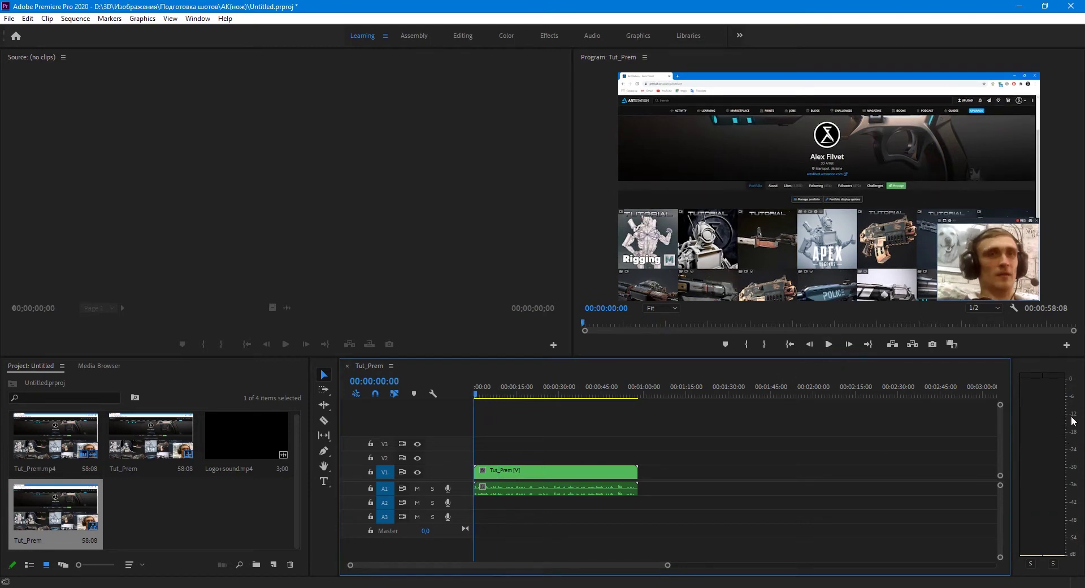
pyautogui.click(828, 344)
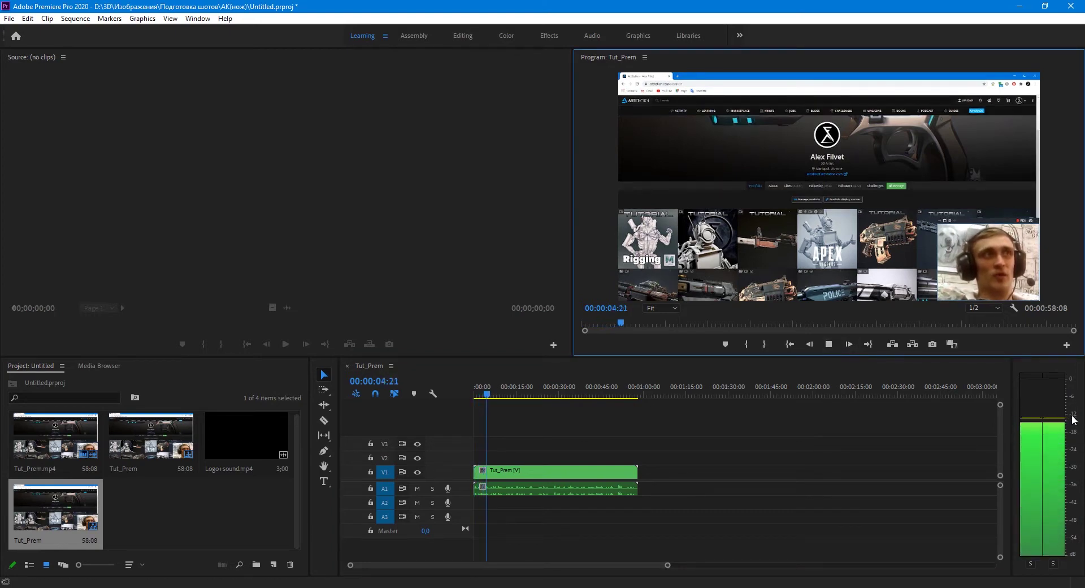
pyautogui.click(829, 344)
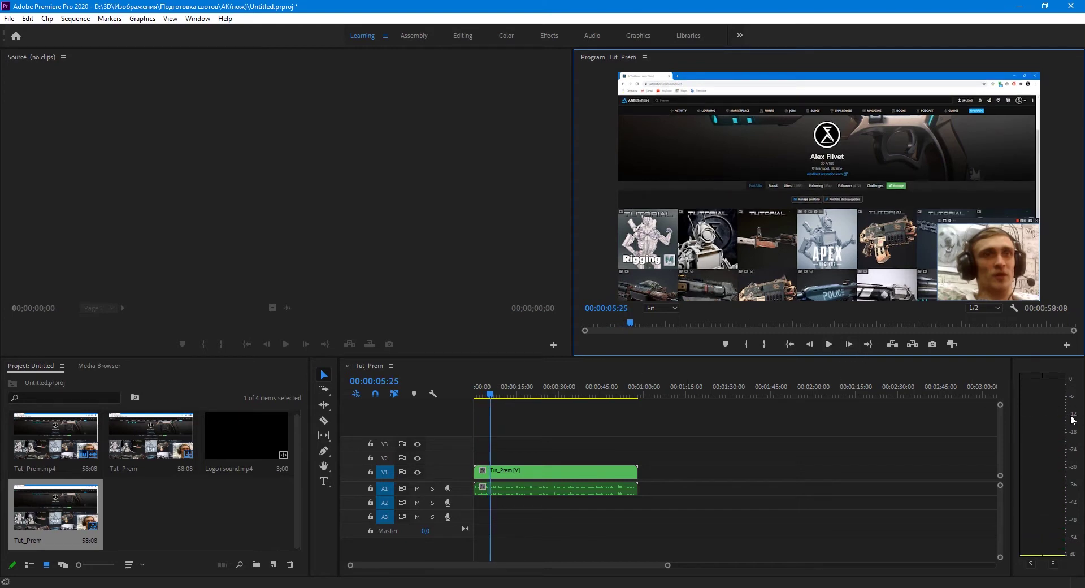
pyautogui.click(476, 392)
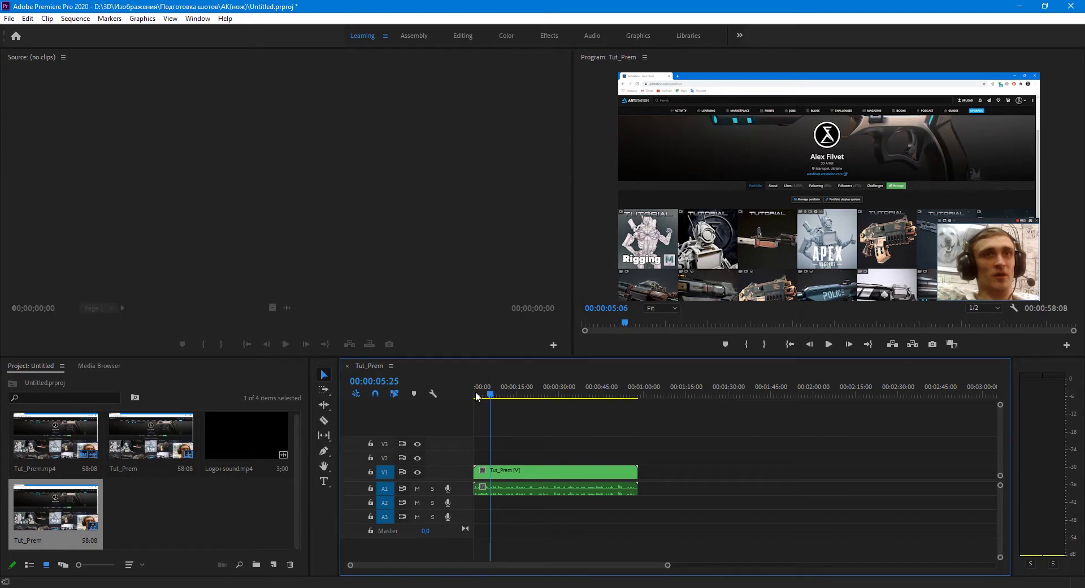
# Step: Normalize the max peak of the Tut_Prem clip's audio gain
pyautogui.rightClick(546, 469)
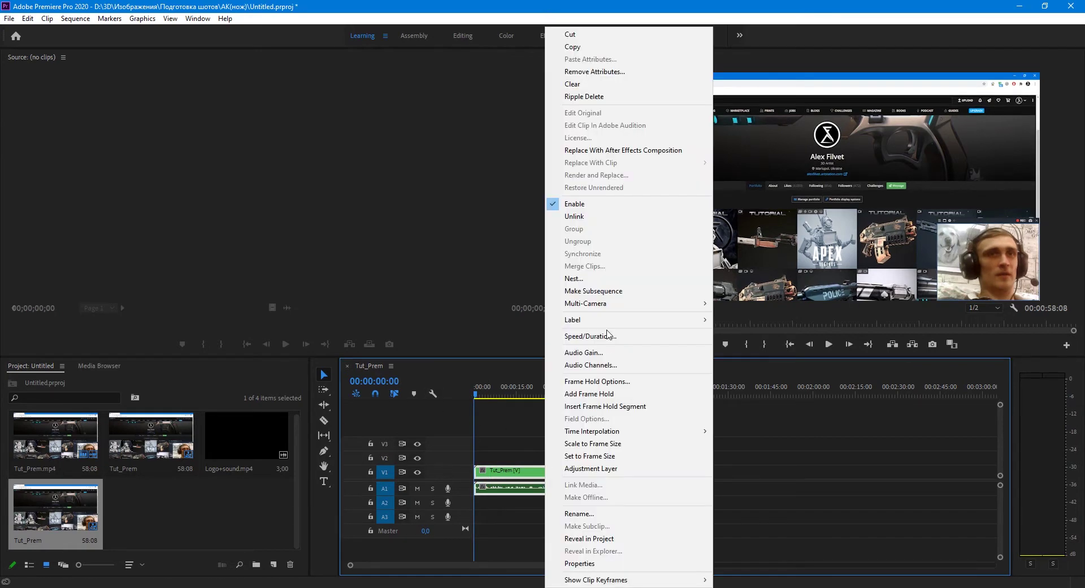
pyautogui.click(582, 352)
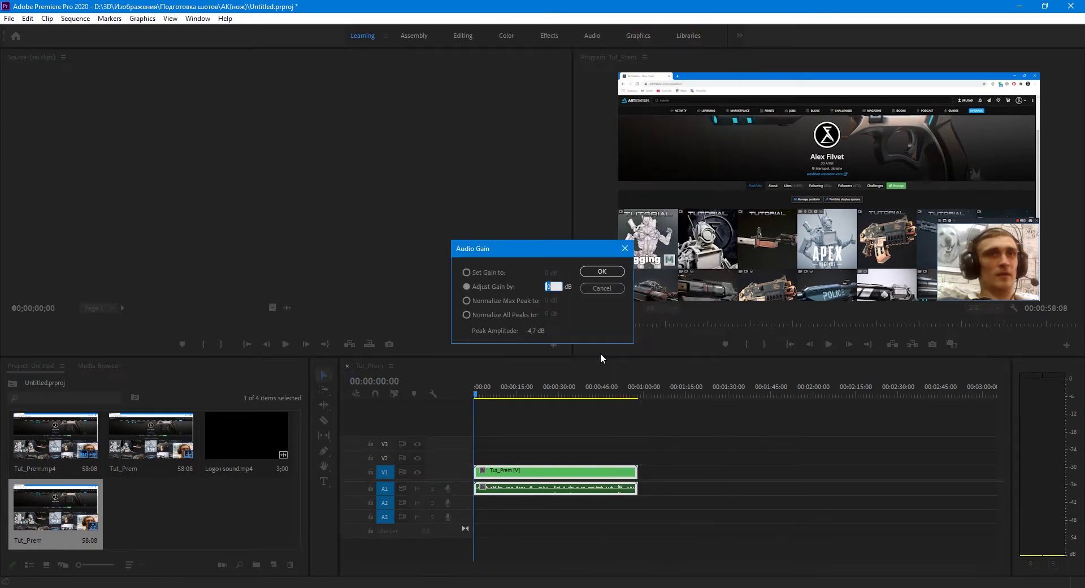
pyautogui.click(483, 301)
pyautogui.click(605, 272)
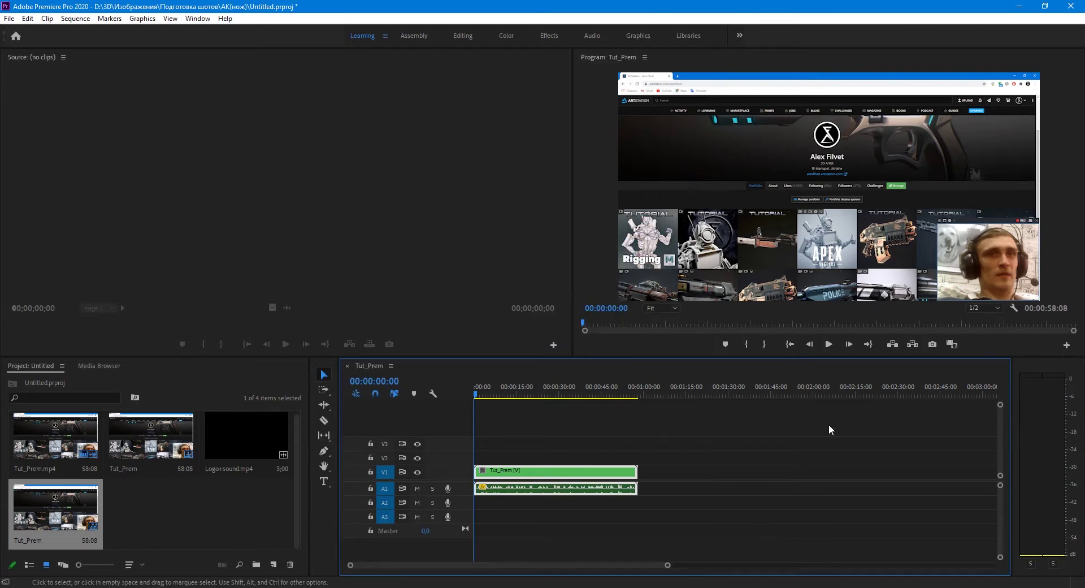
# Step: Play the opening seconds of the normalized clip twice to check its loudness, returning the playhead to the start
pyautogui.click(829, 343)
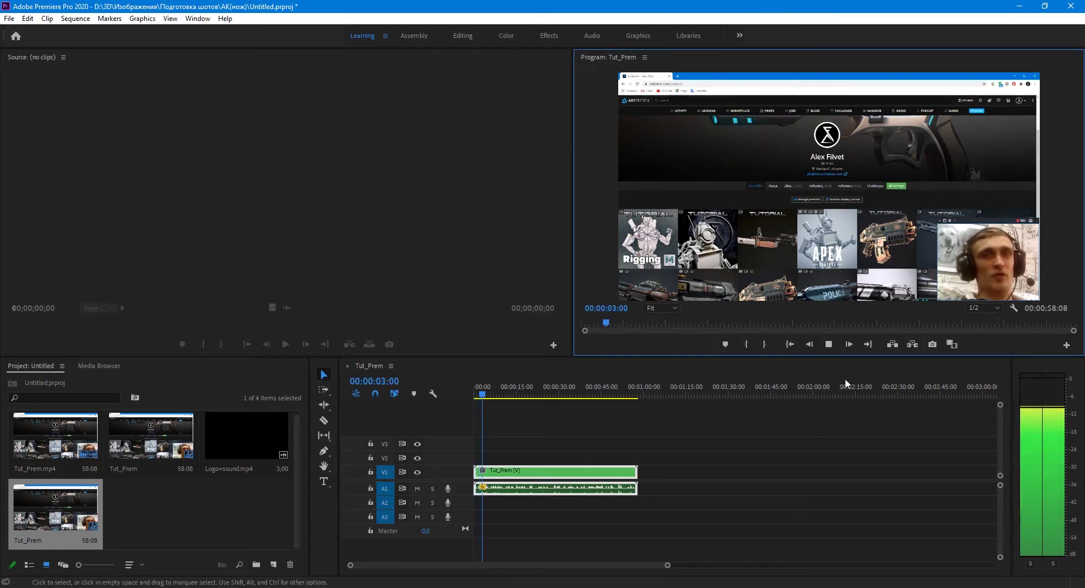
pyautogui.click(828, 343)
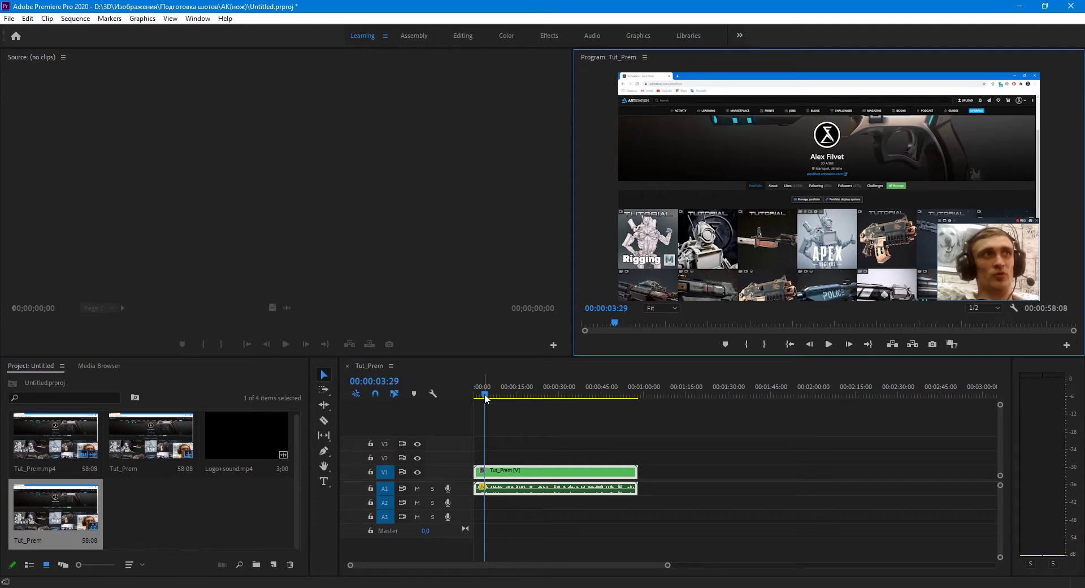
pyautogui.moveTo(484, 397); pyautogui.dragTo(444, 394)
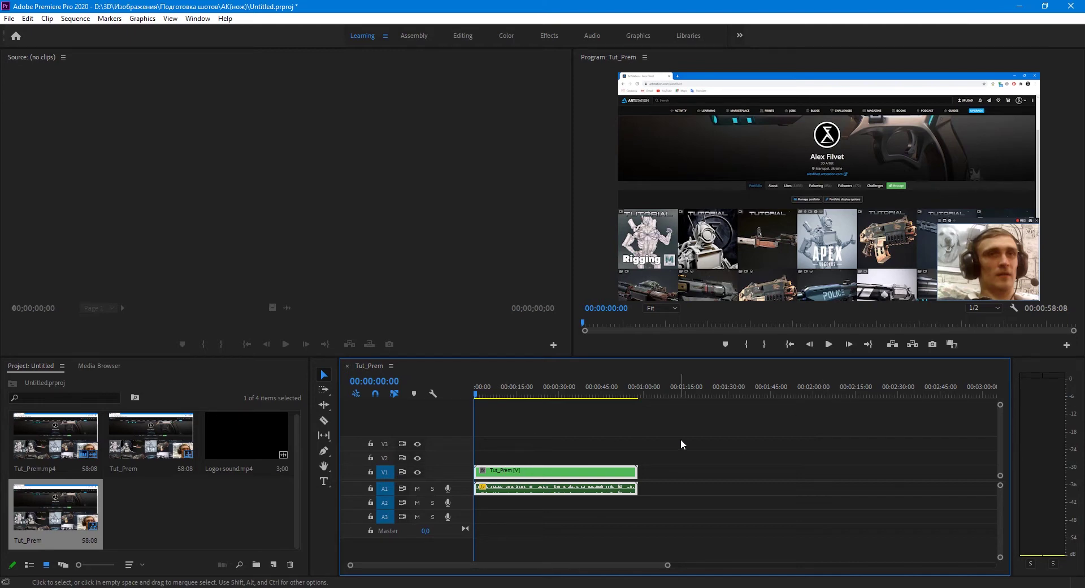
pyautogui.click(828, 345)
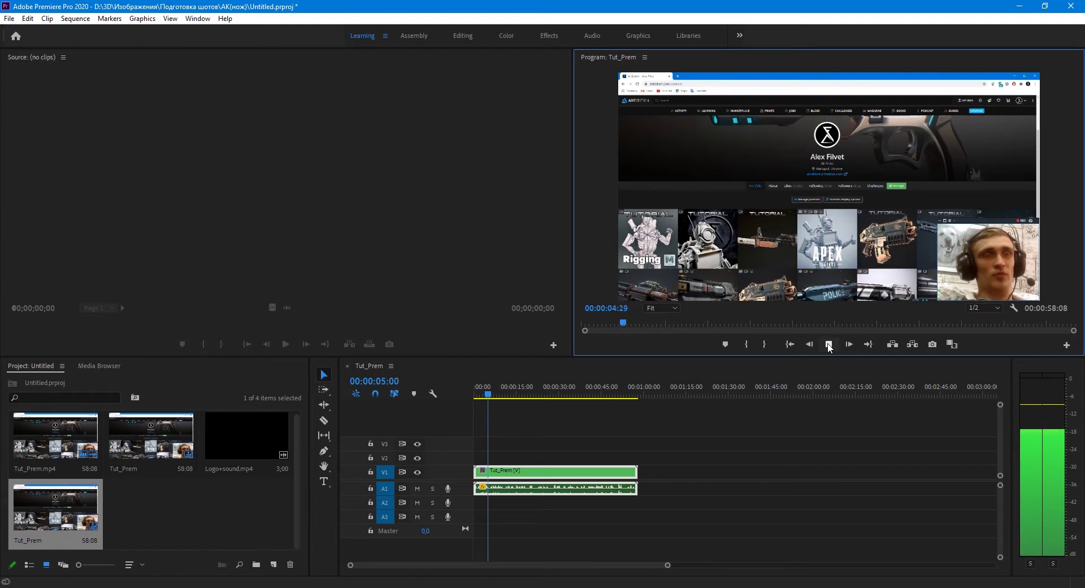
pyautogui.click(828, 345)
pyautogui.moveTo(490, 396); pyautogui.dragTo(475, 394)
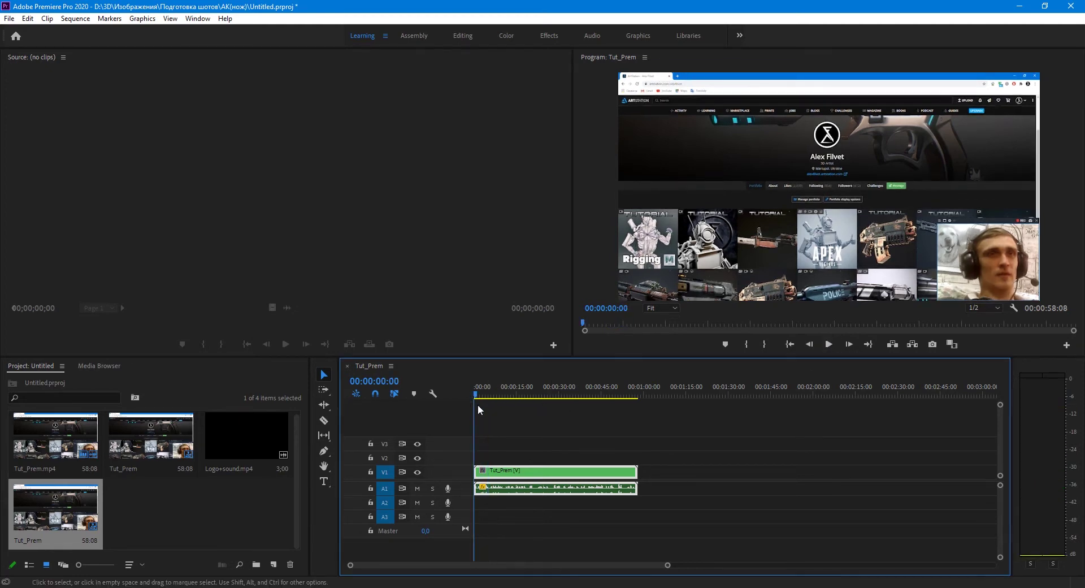
# Step: In the Audio workspace, tag the Tut_Prem clip as Dialogue and apply the Balanced Male Voice preset
pyautogui.click(591, 37)
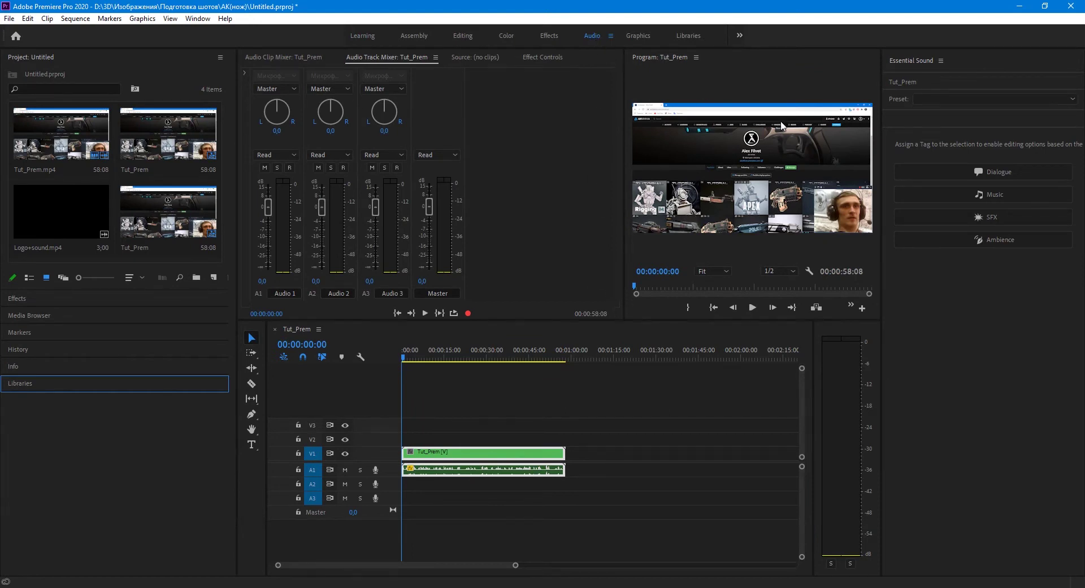
pyautogui.click(988, 170)
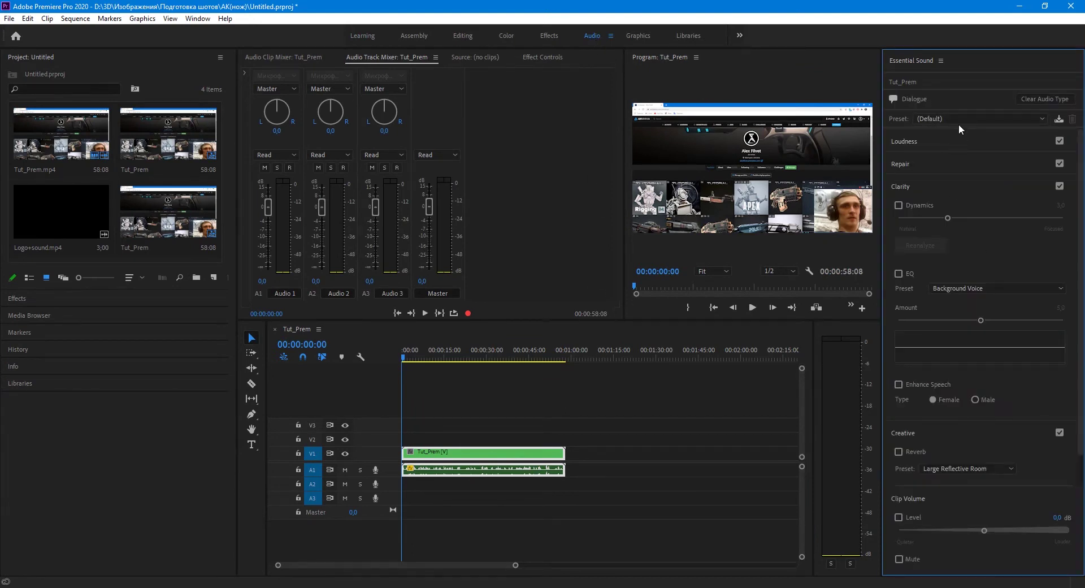
pyautogui.click(957, 117)
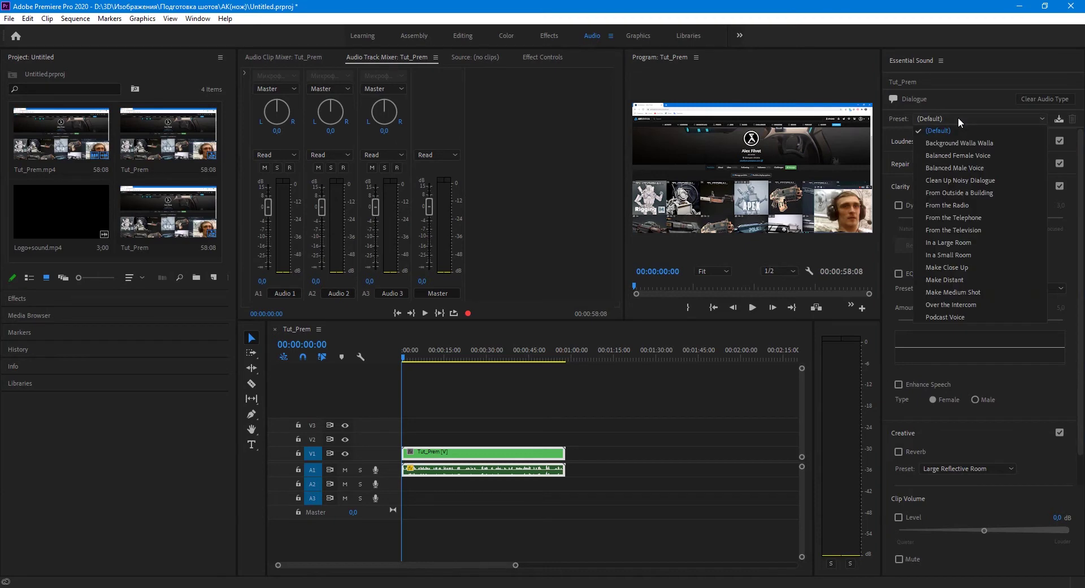
pyautogui.click(978, 170)
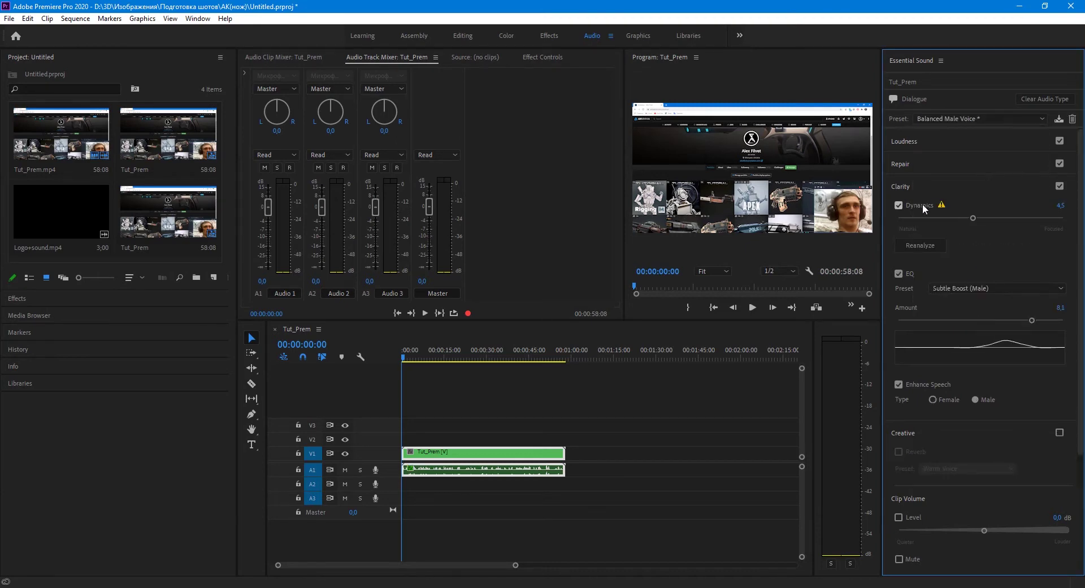
# Step: Disable the Clarity adjustments and enable Reduce Noise under Repair with an amount of 7.0
pyautogui.click(907, 186)
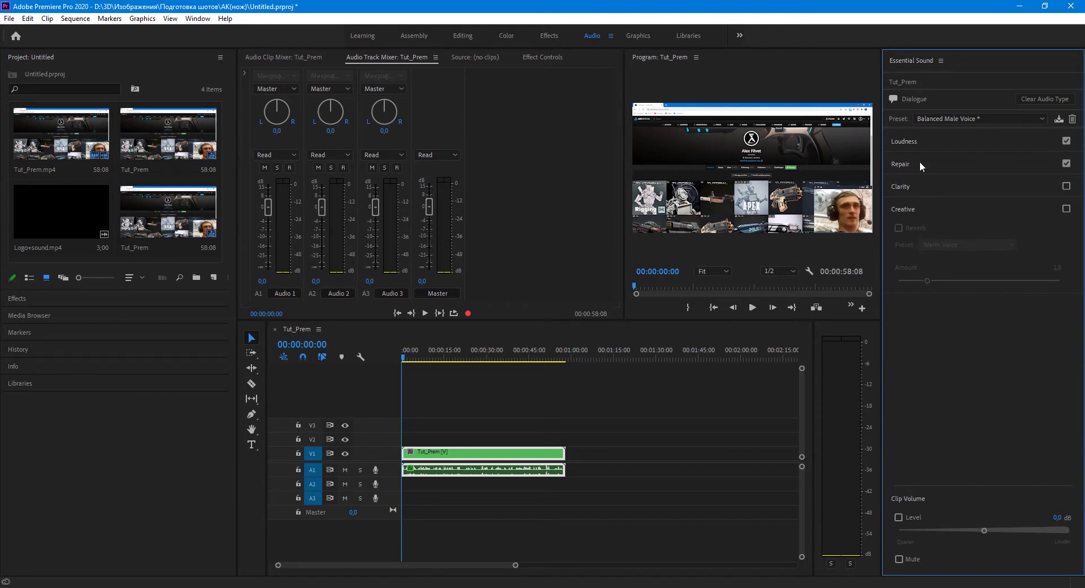
pyautogui.click(904, 164)
pyautogui.click(1066, 163)
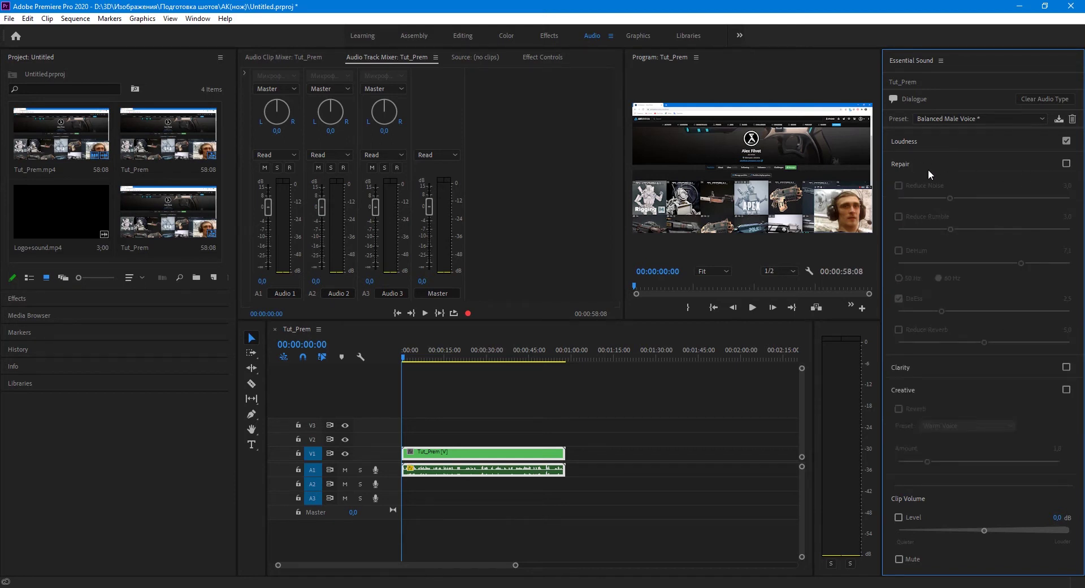
pyautogui.click(1062, 163)
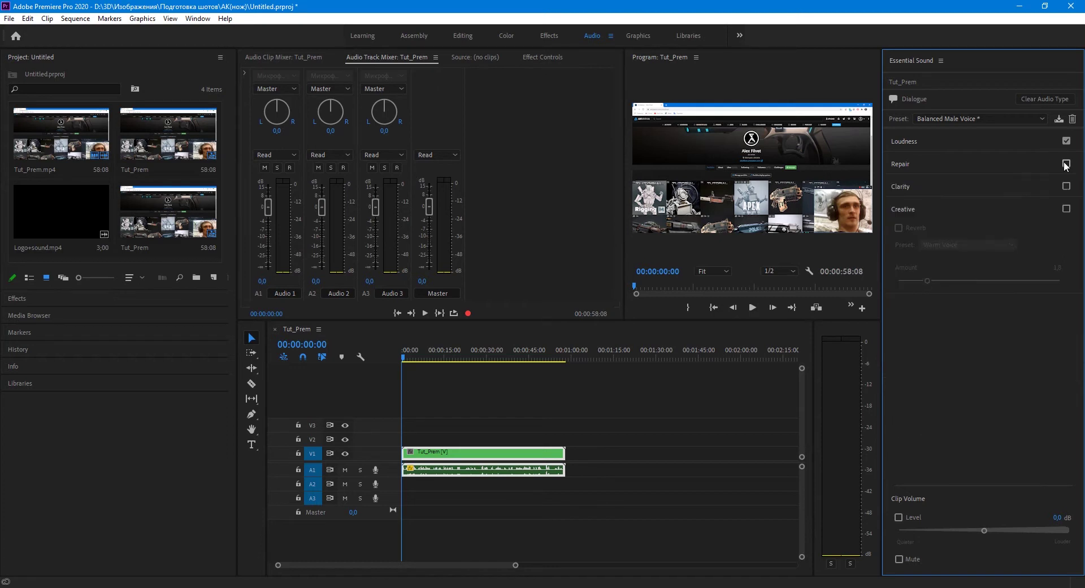
pyautogui.click(900, 165)
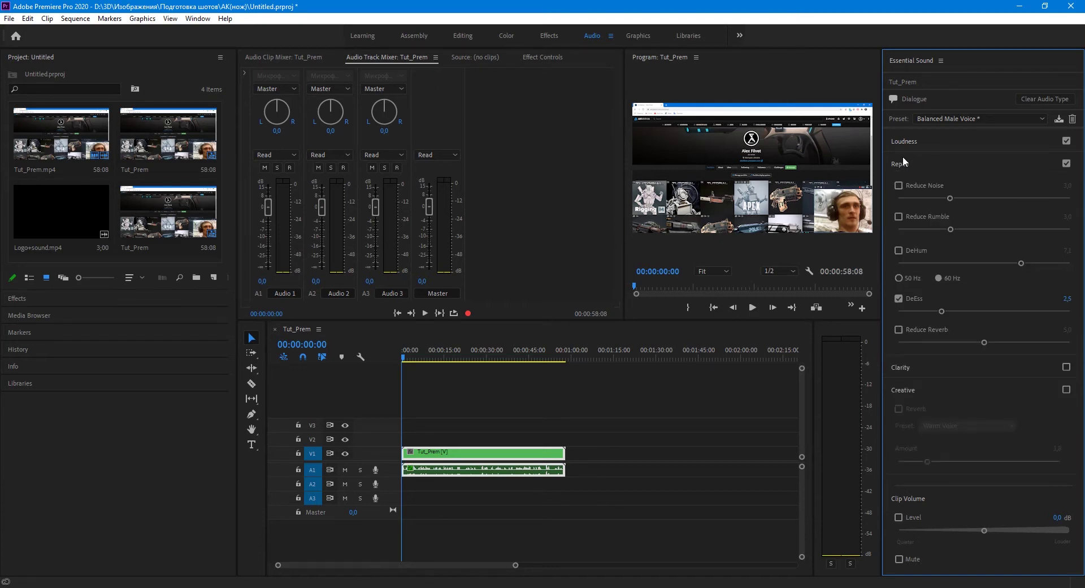
pyautogui.click(898, 185)
pyautogui.moveTo(951, 199); pyautogui.dragTo(968, 198)
# Step: Play the clip while switching the Repair adjustments off and on to compare the audio with and without them
pyautogui.click(752, 307)
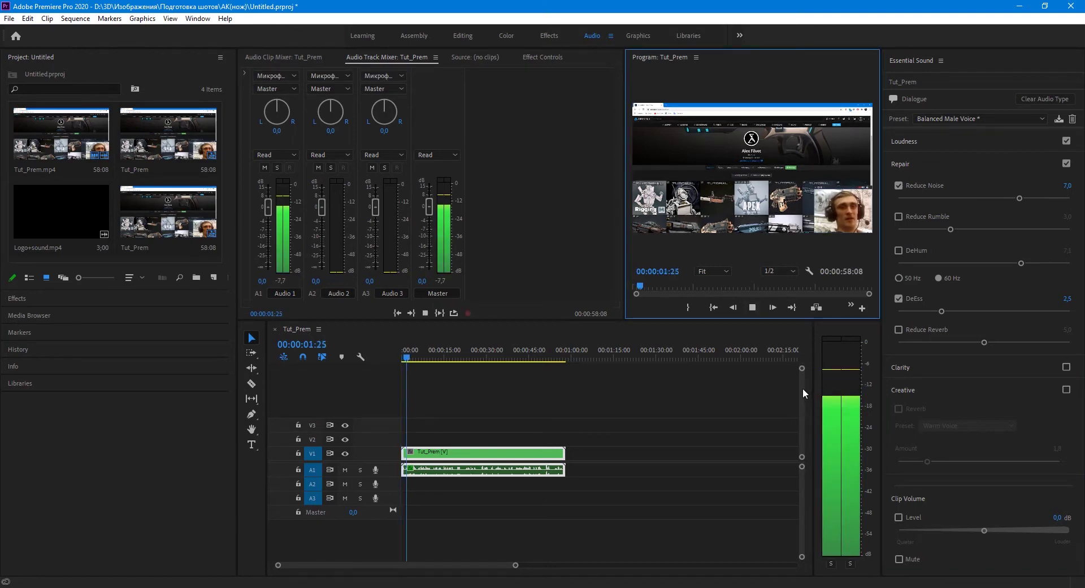
pyautogui.click(753, 308)
pyautogui.click(752, 308)
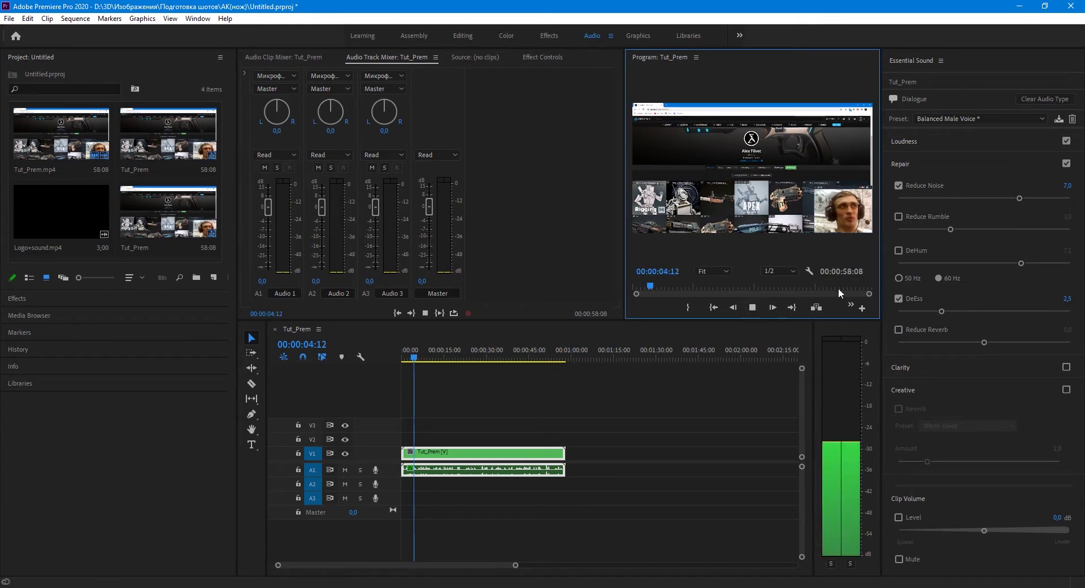
pyautogui.click(1066, 164)
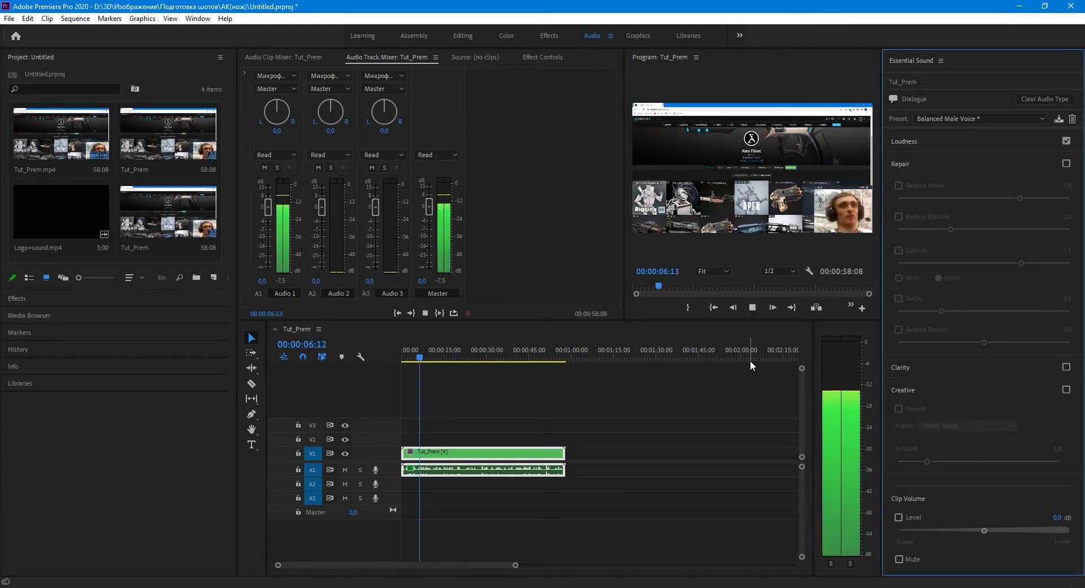
pyautogui.click(1066, 163)
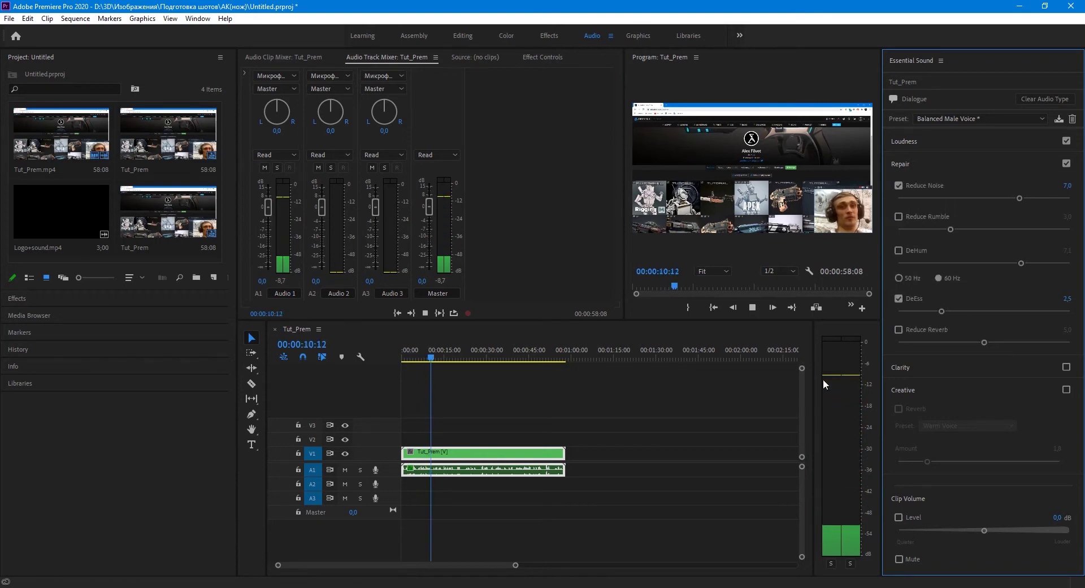
pyautogui.click(1067, 163)
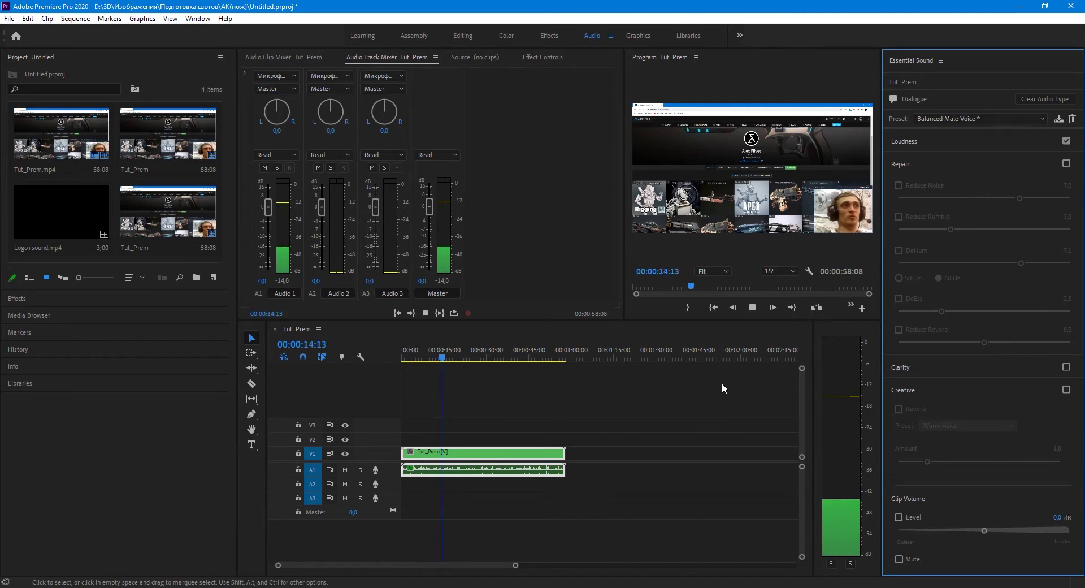
pyautogui.click(1066, 163)
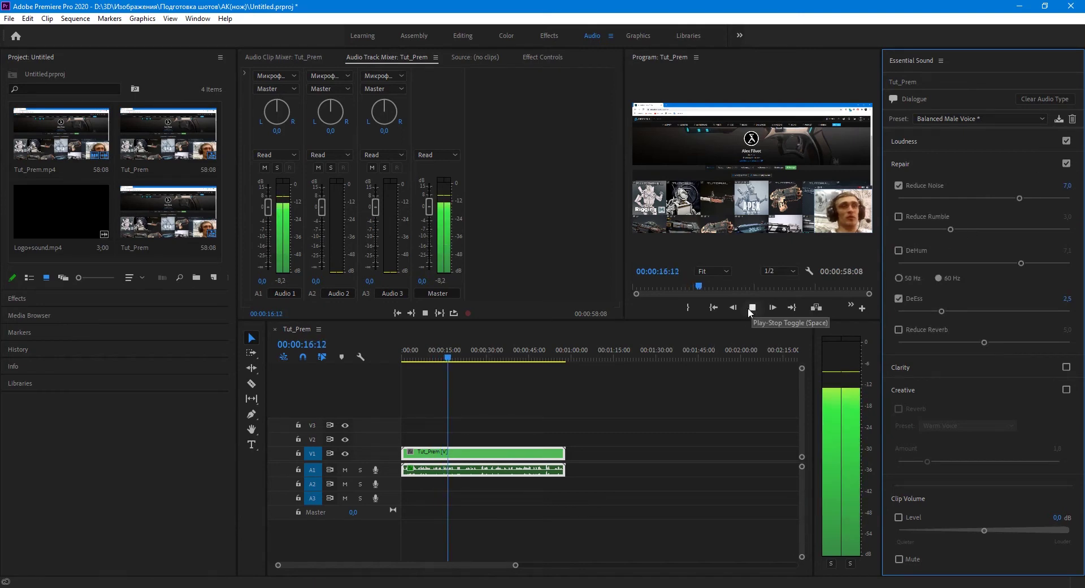
pyautogui.click(753, 307)
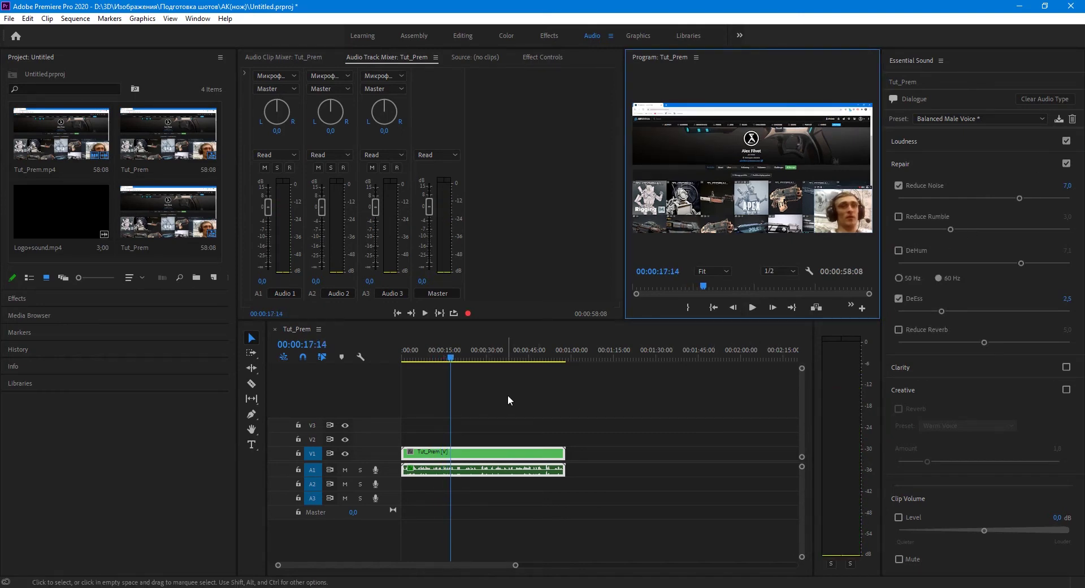
# Step: Play the sequence from the 22-second mark to check the noise-reduced voice and return the playhead to about 22 seconds
pyautogui.moveTo(451, 357); pyautogui.dragTo(399, 363)
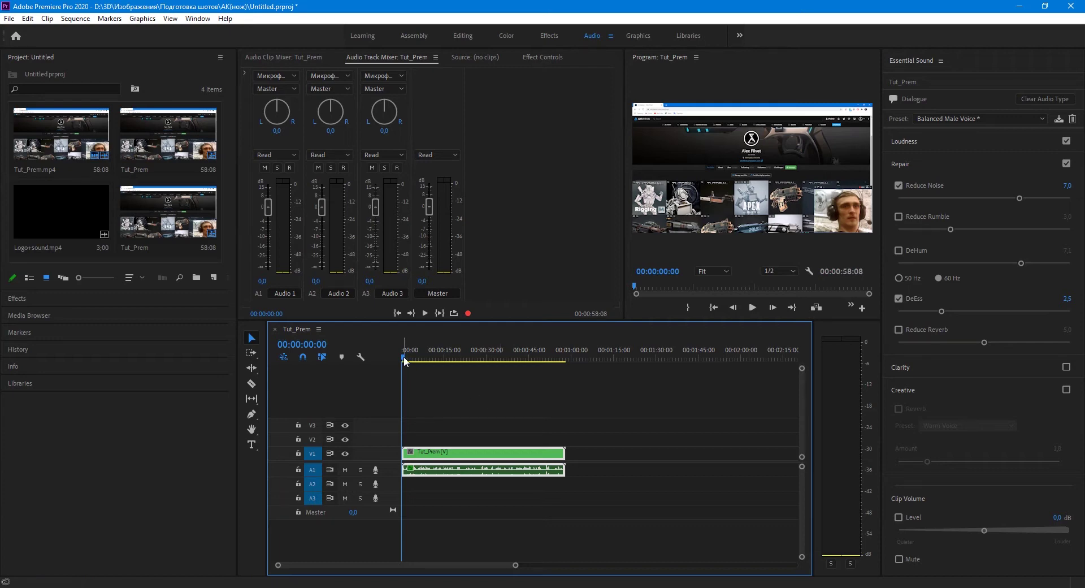
pyautogui.moveTo(403, 360); pyautogui.dragTo(463, 356)
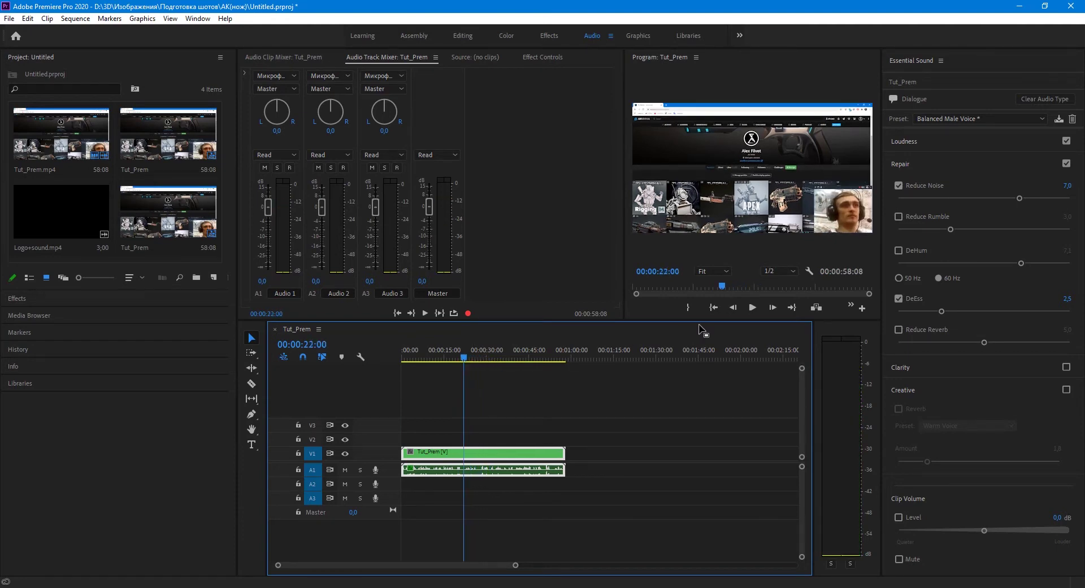
pyautogui.click(752, 308)
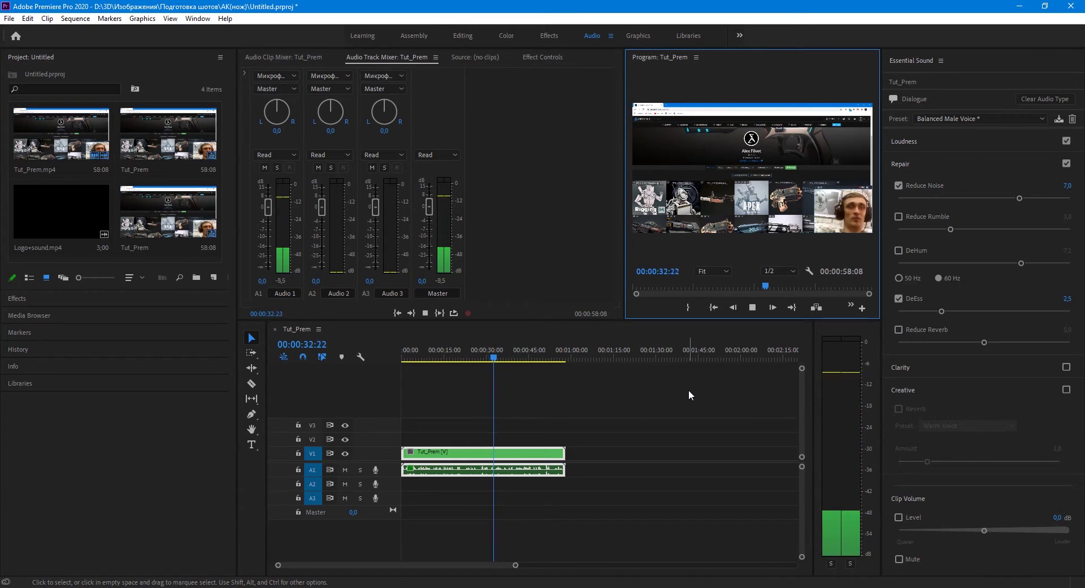
pyautogui.click(751, 308)
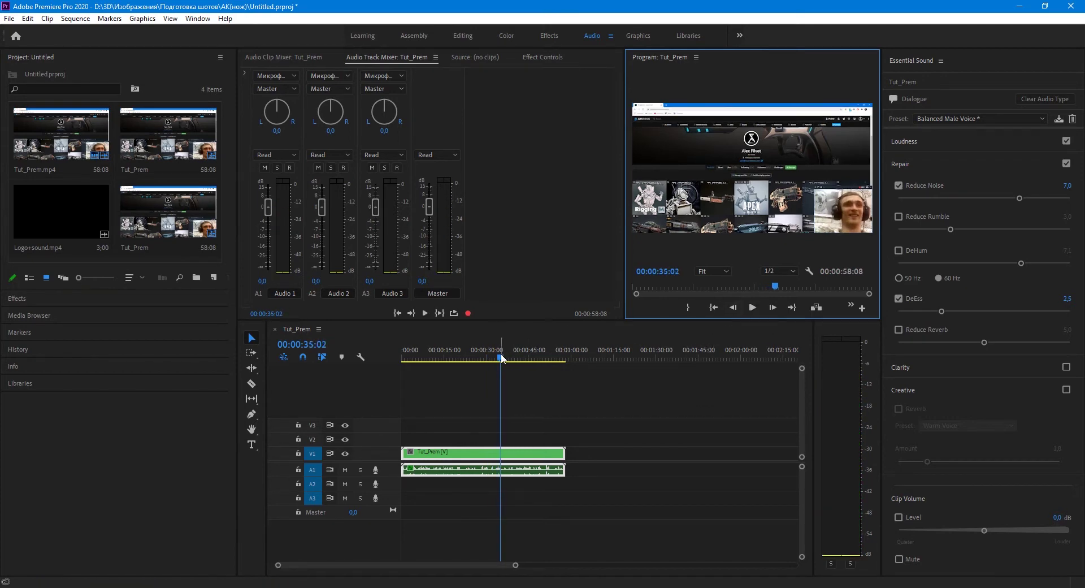
pyautogui.moveTo(499, 358); pyautogui.dragTo(464, 365)
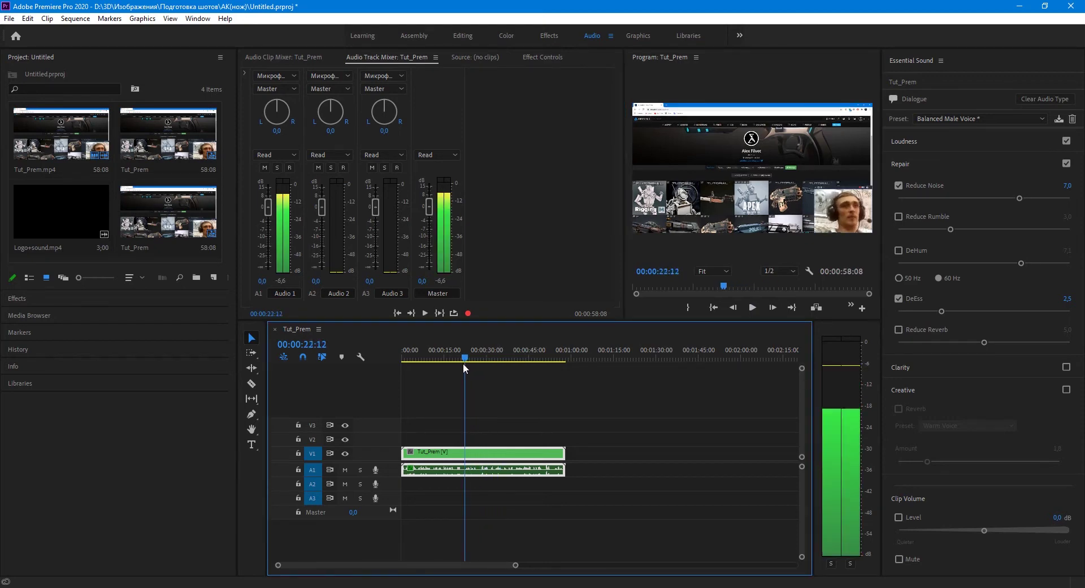
# Step: Split the Tut_Prem clip with the Razor tool at 00:00:22:12 and 00:00:40:00
pyautogui.click(252, 386)
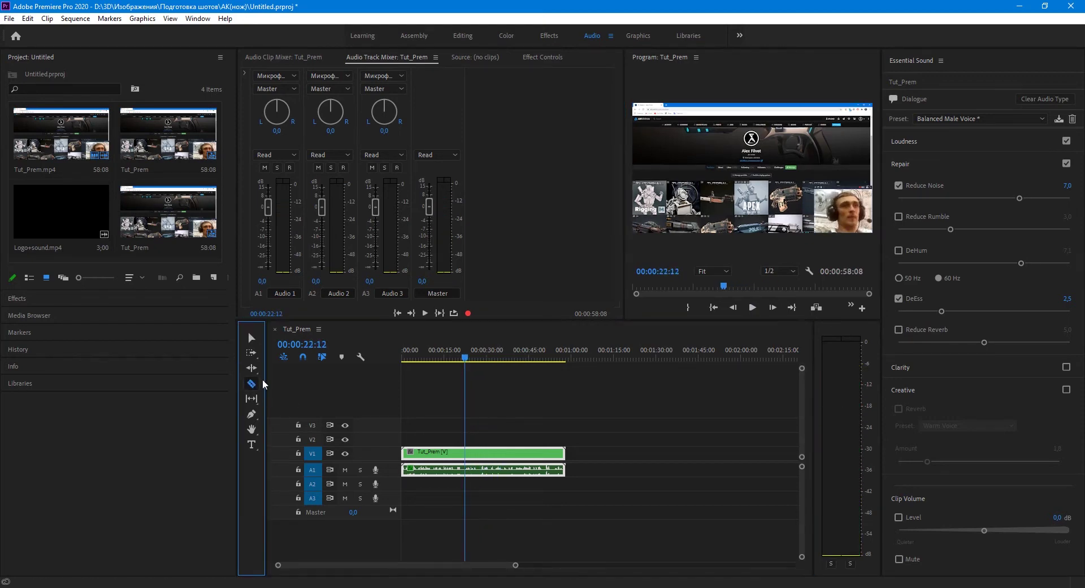
pyautogui.click(468, 453)
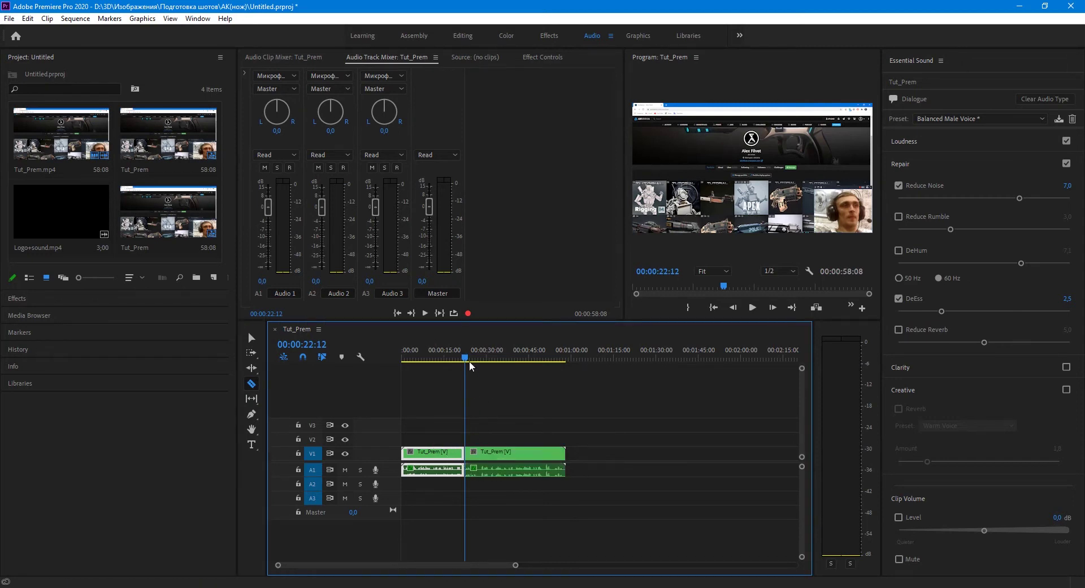
pyautogui.moveTo(469, 359); pyautogui.dragTo(516, 365)
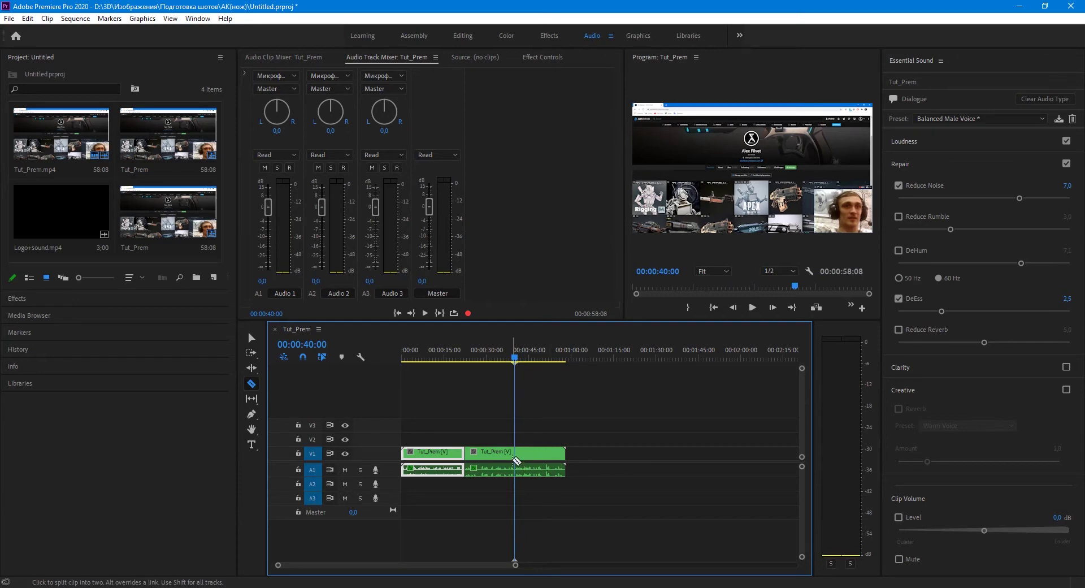
pyautogui.press('=')
pyautogui.press('=')
pyautogui.press('=')
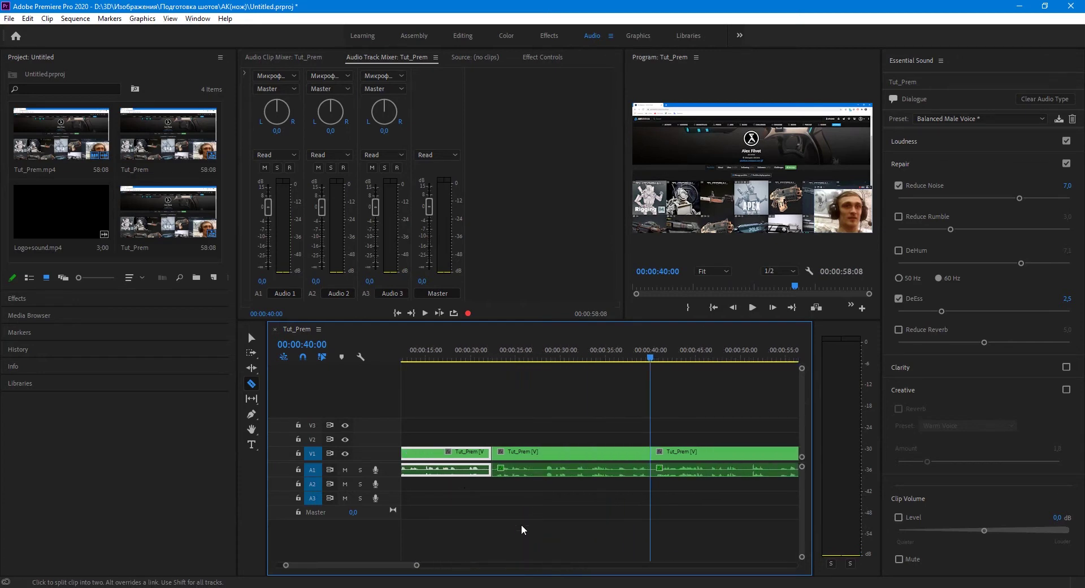
# Step: Delete the middle Tut_Prem segment between the two cuts and undo the deletion
pyautogui.press('v')
pyautogui.press('-')
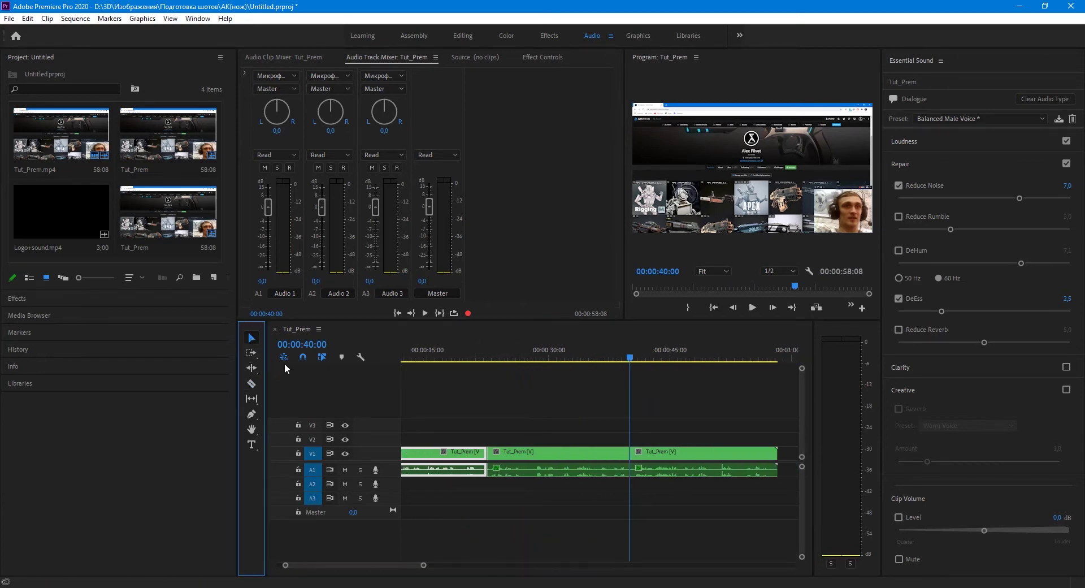
pyautogui.click(561, 464)
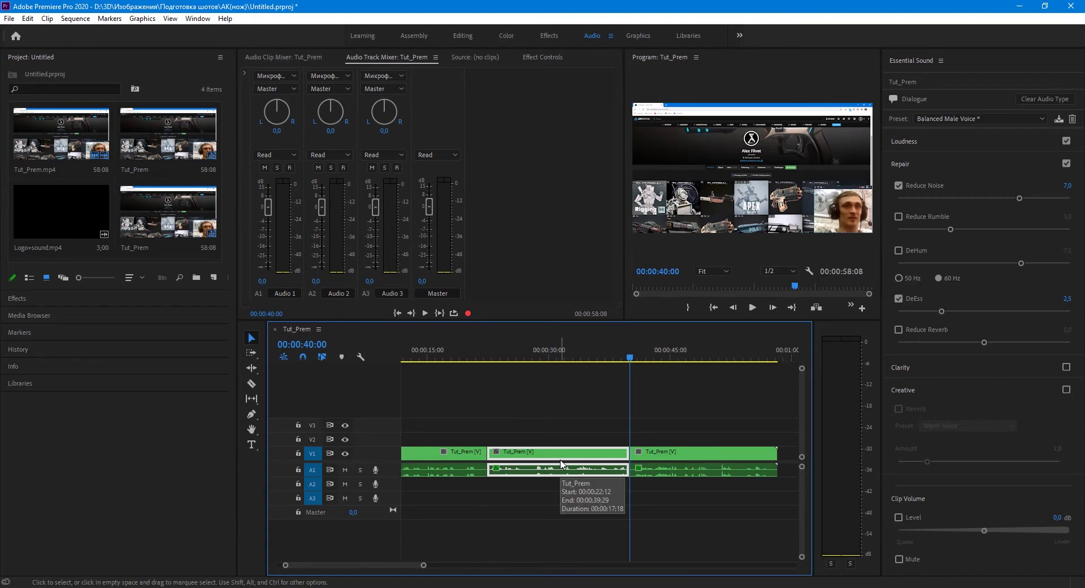
pyautogui.press('Delete')
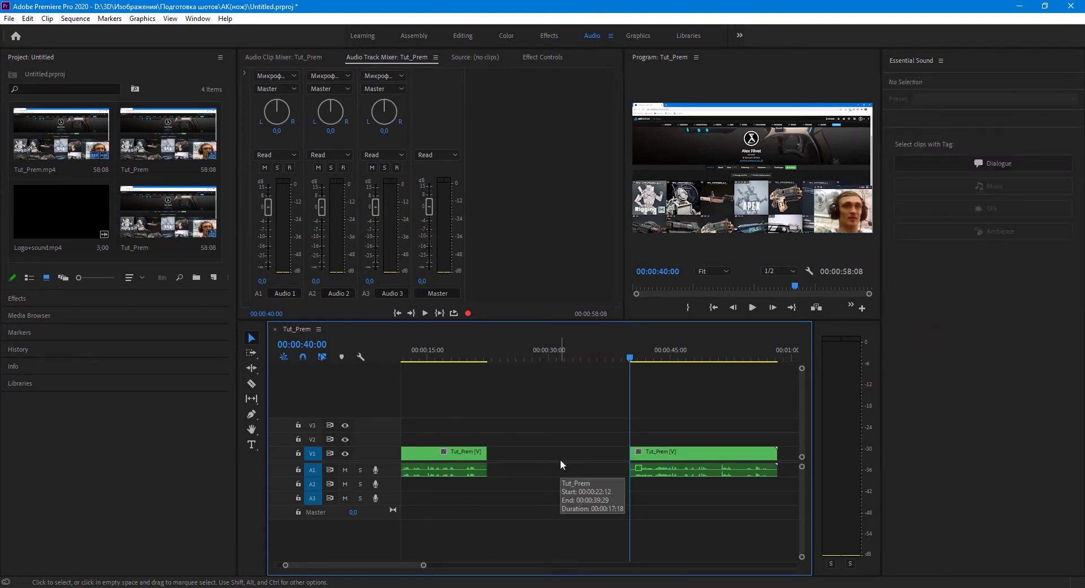
pyautogui.hotkey('ctrl', 'z')
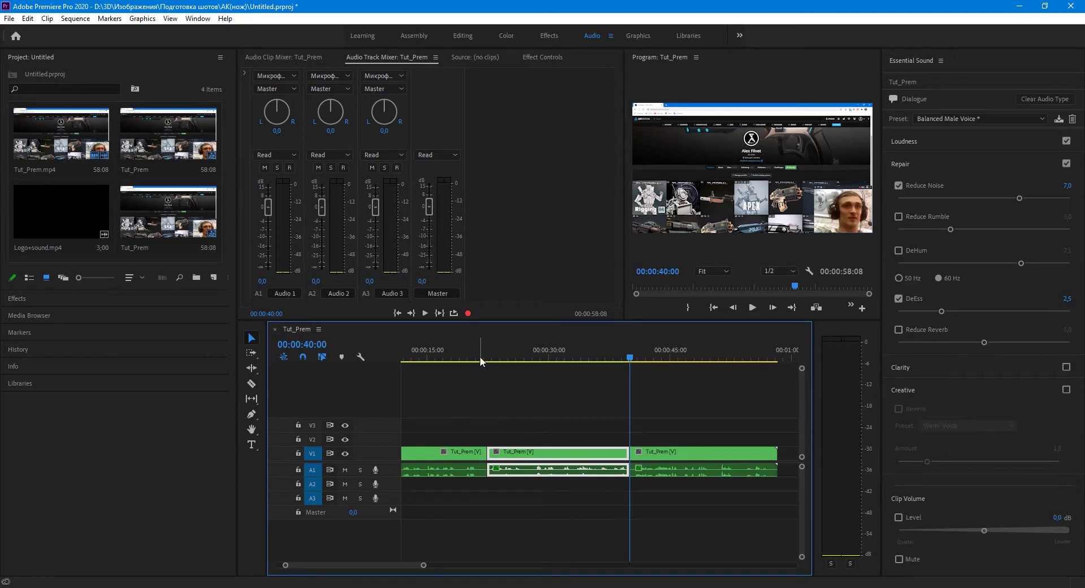
# Step: Unlink the middle segment's video and audio, then delete only its audio and undo that deletion
pyautogui.press('j')
pyautogui.press('k')
pyautogui.rightClick(540, 466)
pyautogui.click(586, 217)
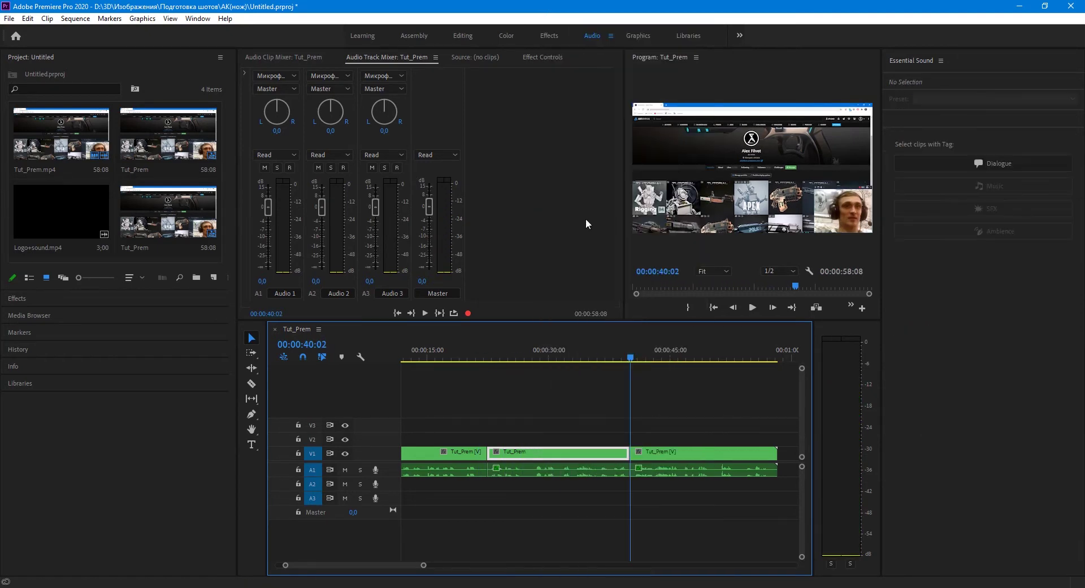
pyautogui.click(541, 471)
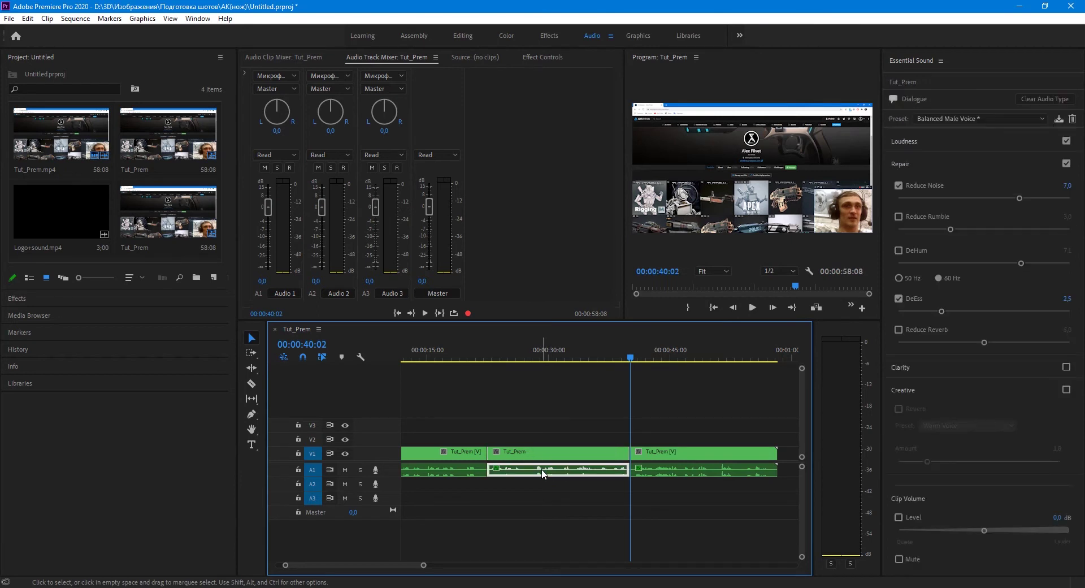
pyautogui.press('Delete')
pyautogui.hotkey('ctrl', 'z')
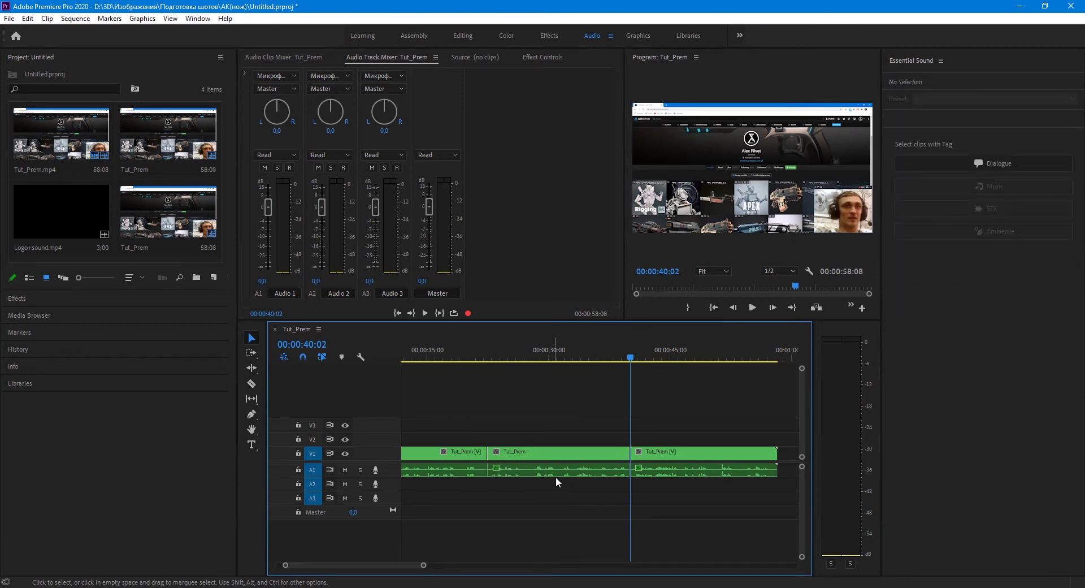
# Step: Delete only the middle segment's video, scrub across the gap and undo the deletion
pyautogui.click(557, 454)
pyautogui.press('Delete')
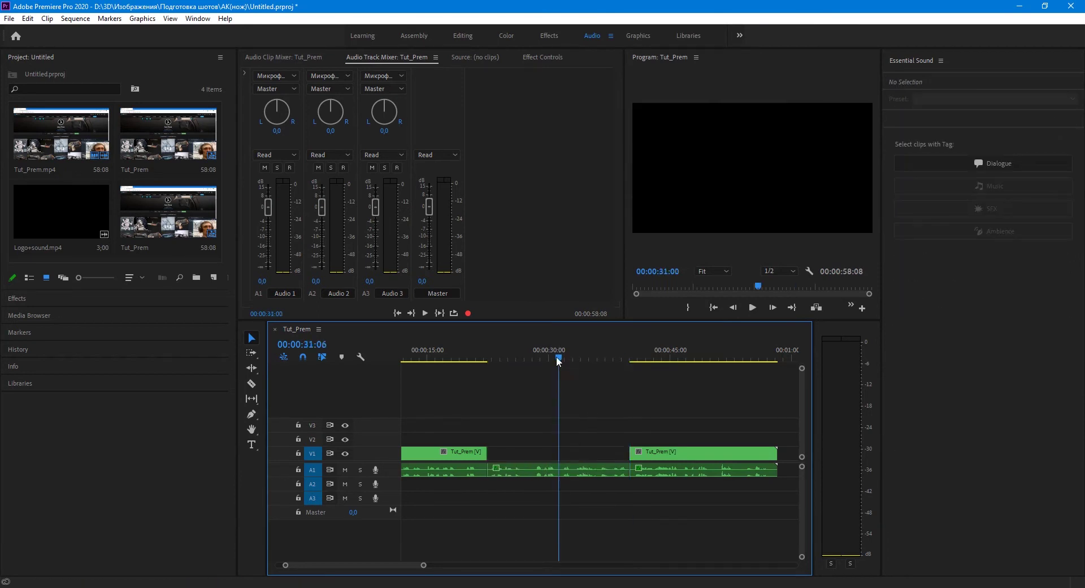
pyautogui.click(635, 360)
pyautogui.moveTo(634, 360); pyautogui.dragTo(644, 361)
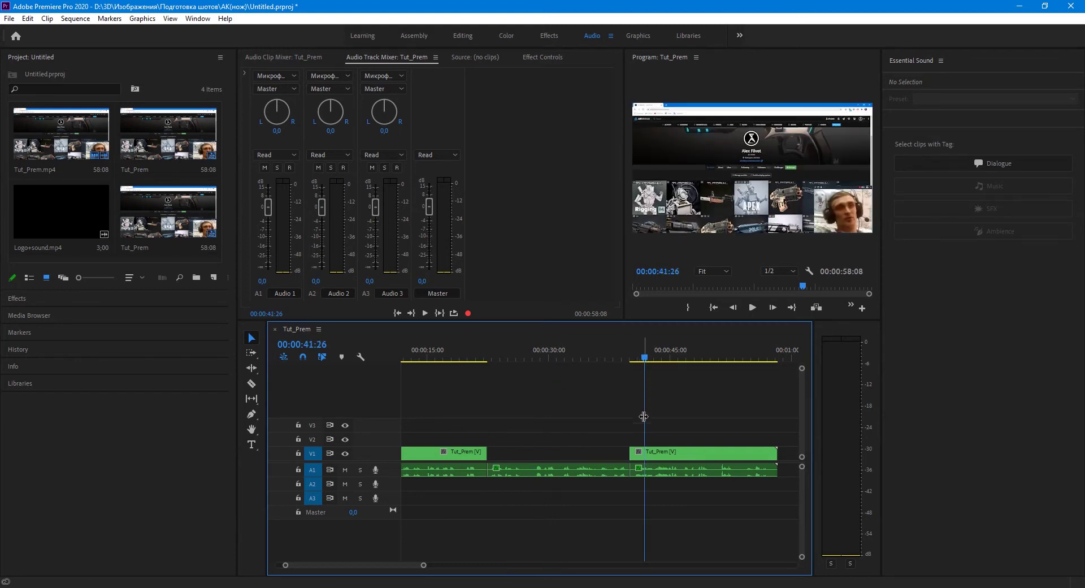
pyautogui.hotkey('ctrl', 'z')
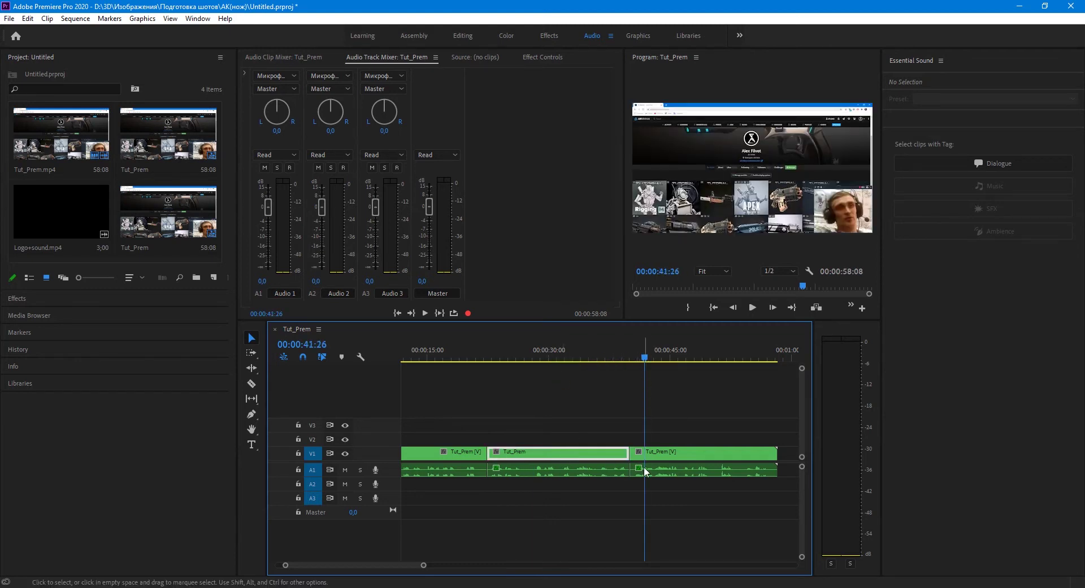
# Step: Undo the unlinking and both cuts in the Tut_Prem clip
pyautogui.moveTo(644, 467); pyautogui.dragTo(641, 462)
pyautogui.click(572, 455)
pyautogui.press('-')
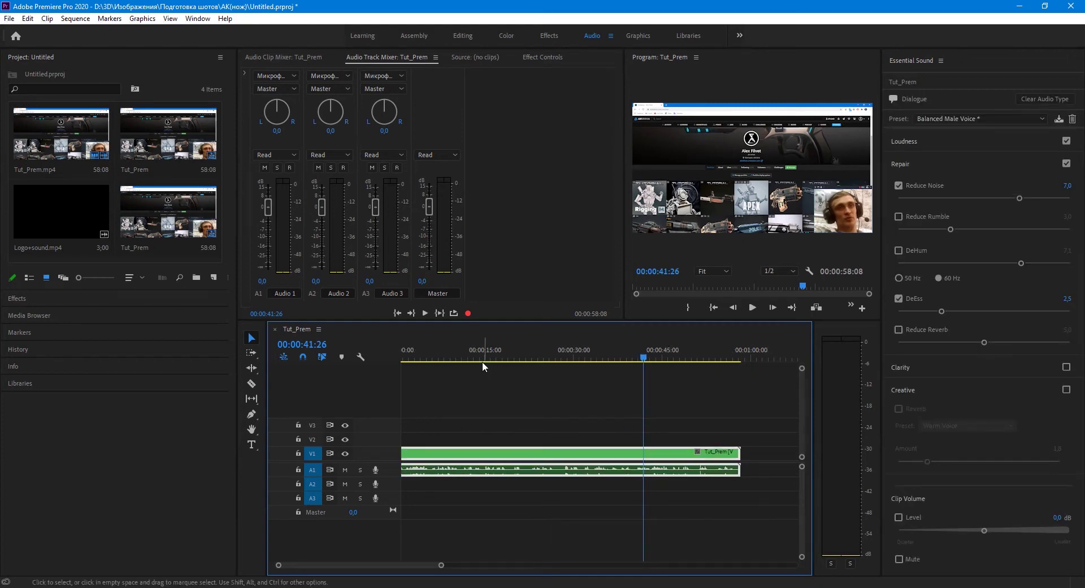
# Step: Split the Tut_Prem clip with the Razor tool at 00:00:13:29 and 00:00:50:06
pyautogui.moveTo(479, 357); pyautogui.dragTo(549, 362)
pyautogui.moveTo(503, 358); pyautogui.dragTo(479, 359)
pyautogui.click(251, 384)
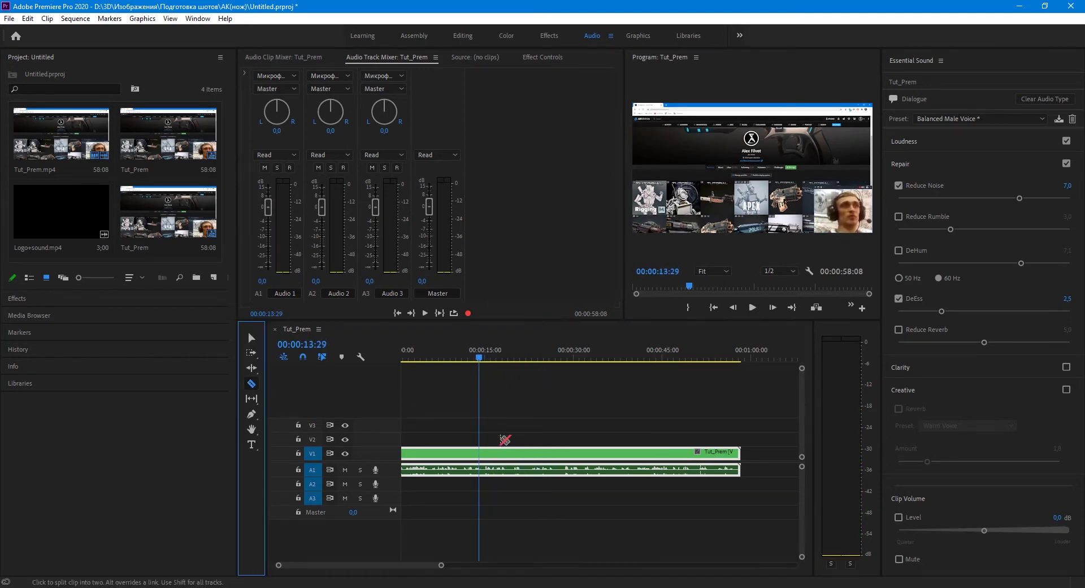
pyautogui.click(480, 450)
pyautogui.moveTo(480, 359); pyautogui.dragTo(668, 357)
pyautogui.press('space')
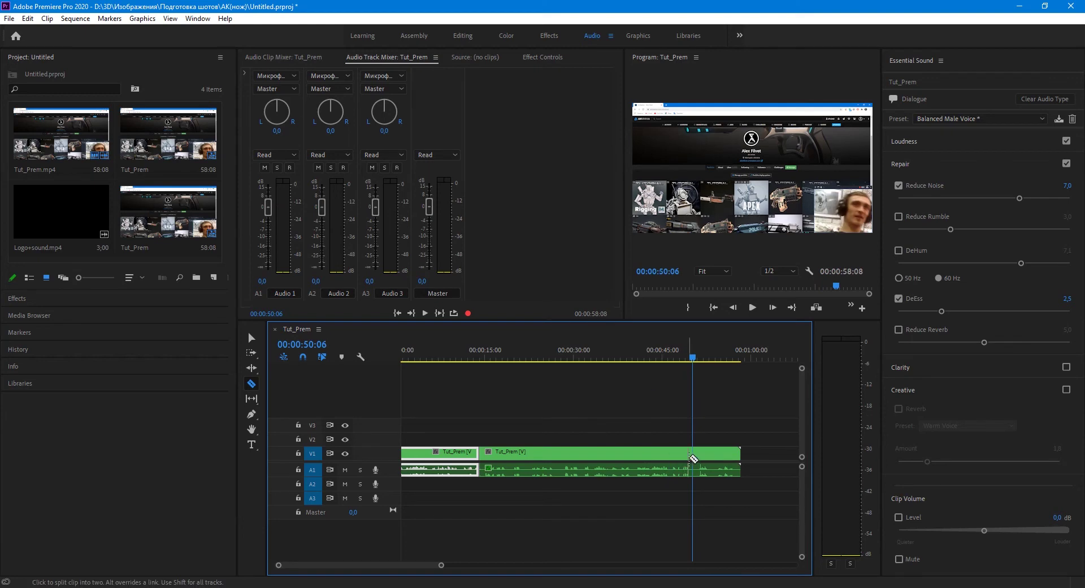
pyautogui.click(694, 457)
pyautogui.click(251, 337)
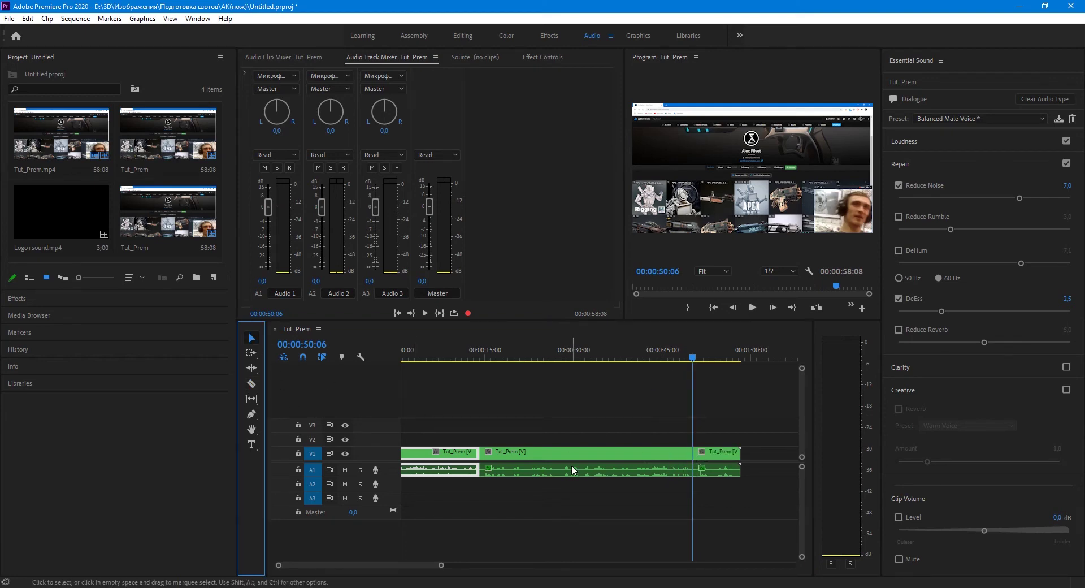
# Step: Show the Time Remapping Speed line on the middle segment's video and expand the Video 1 track
pyautogui.click(571, 470)
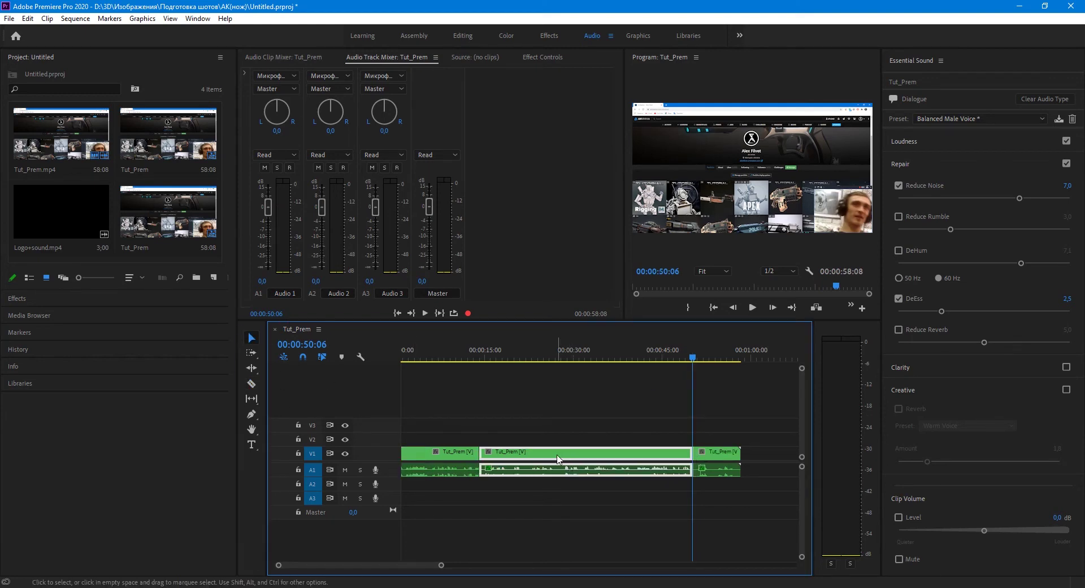
pyautogui.click(487, 452)
pyautogui.moveTo(536, 487)
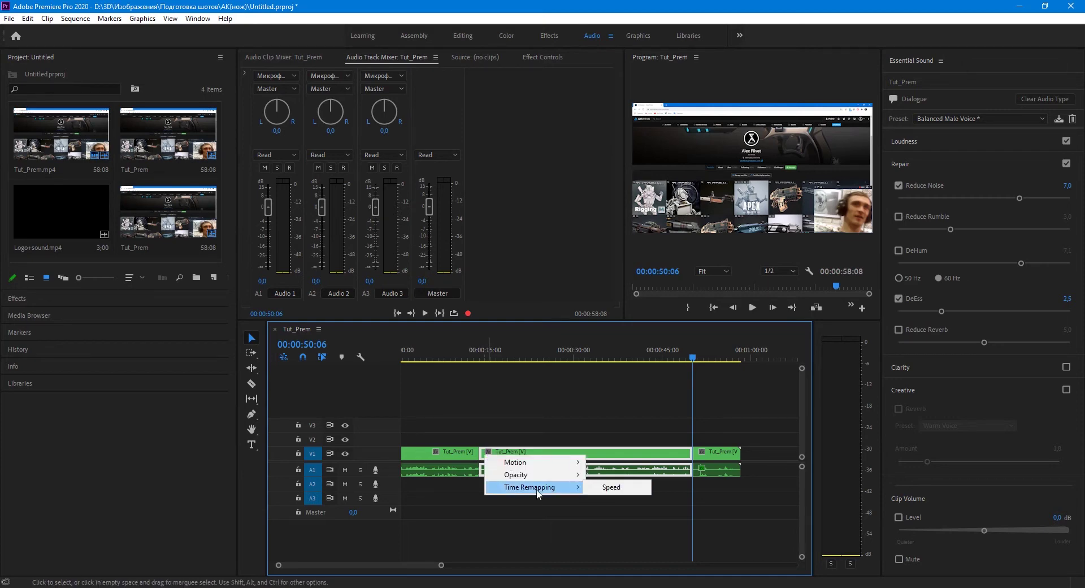
pyautogui.click(607, 487)
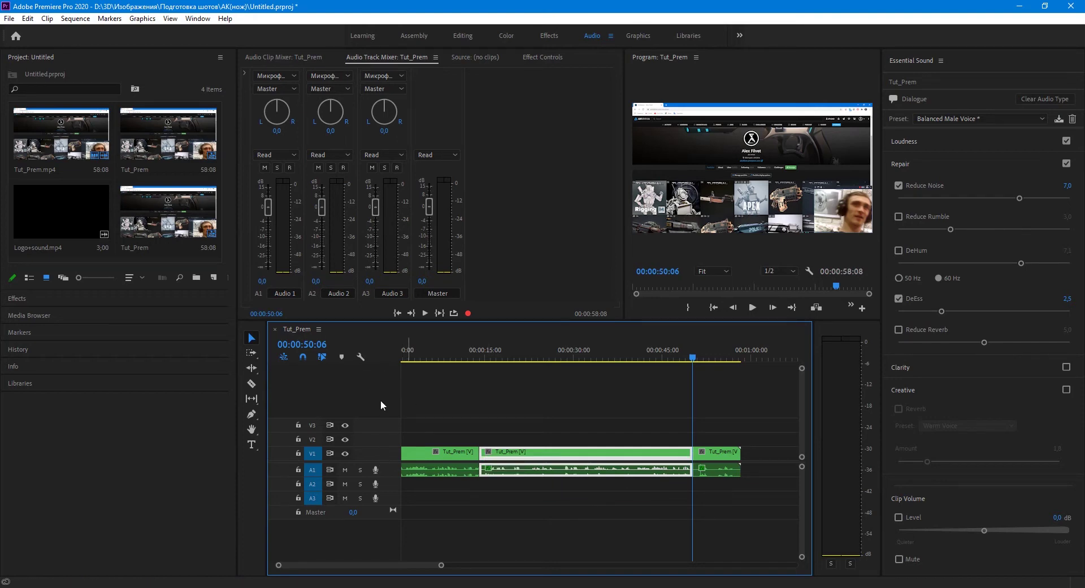
pyautogui.doubleClick(369, 450)
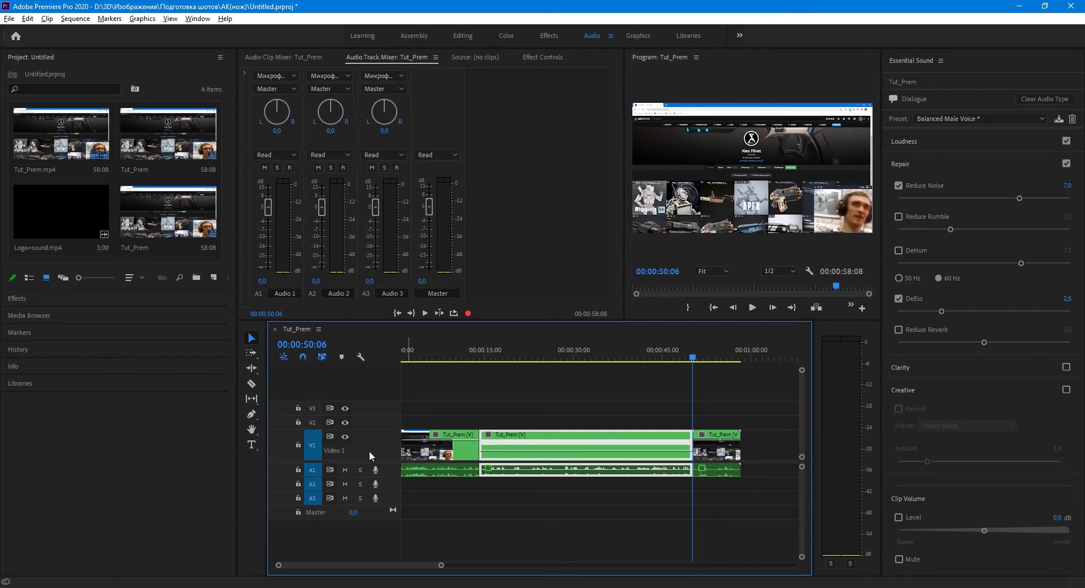
# Step: Raise the middle segment's Time Remapping speed to 899%
pyautogui.press('alt')
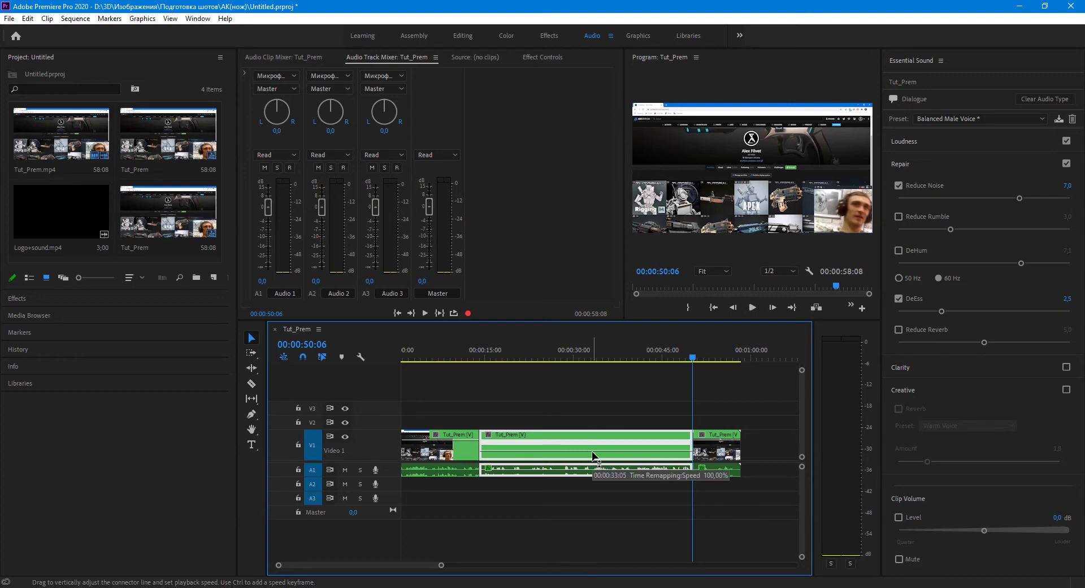
pyautogui.moveTo(593, 450); pyautogui.dragTo(596, 446)
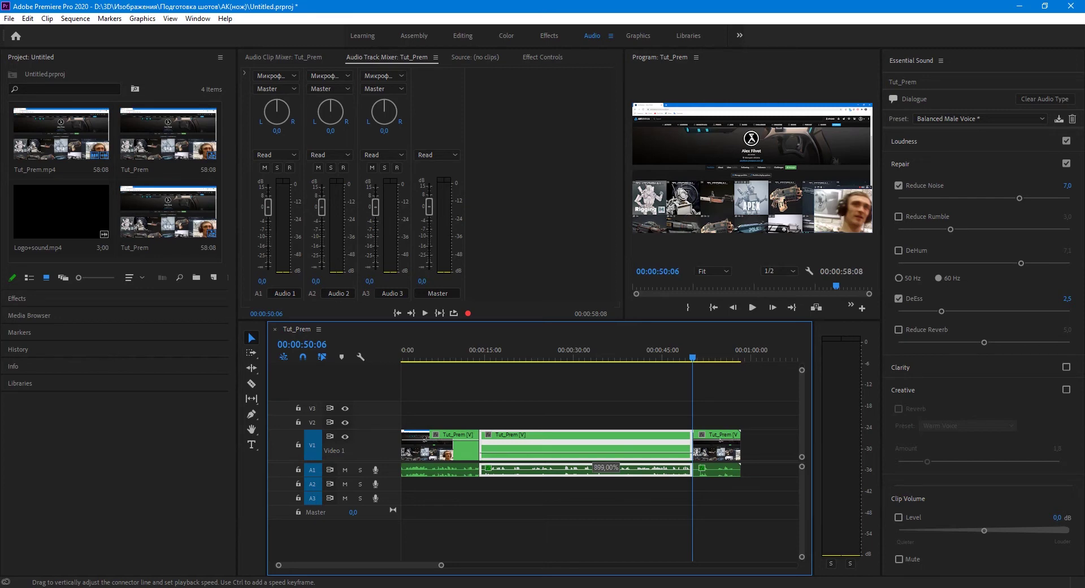
pyautogui.moveTo(594, 467); pyautogui.dragTo(594, 4)
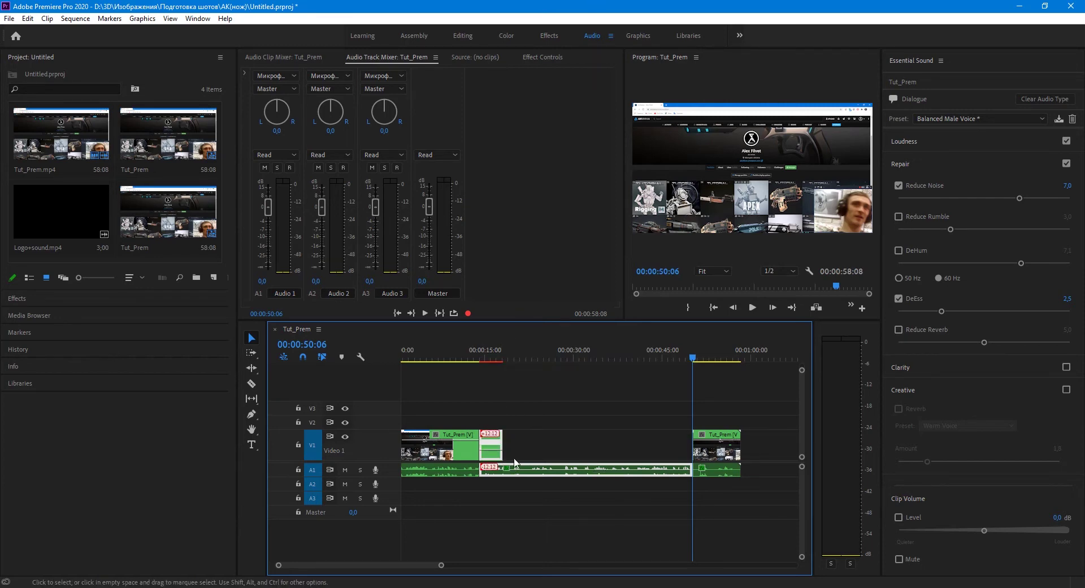
# Step: Unlink the sped-up middle segment and delete its leftover audio
pyautogui.rightClick(545, 470)
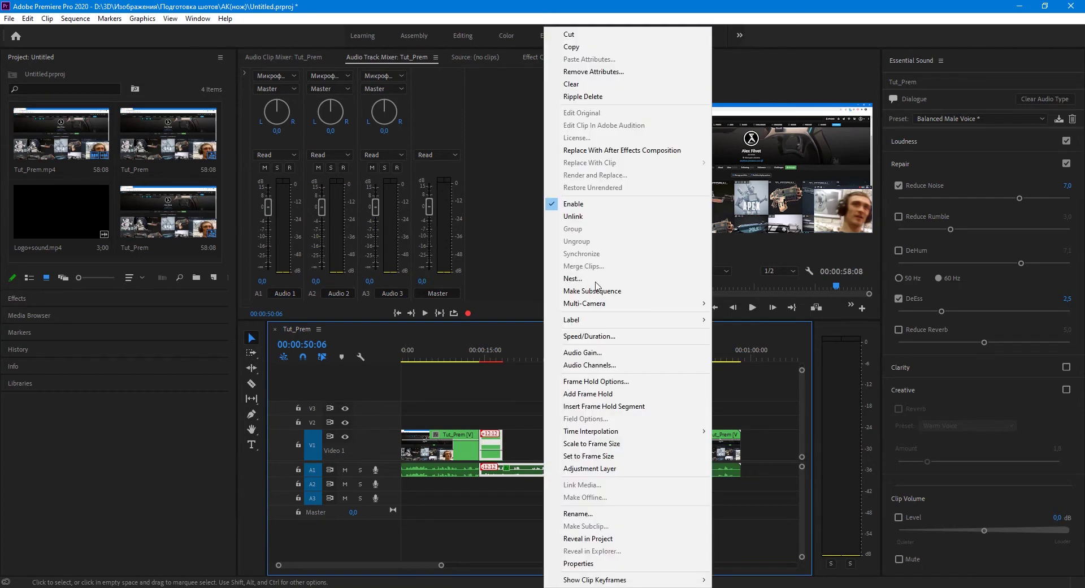
pyautogui.click(602, 223)
pyautogui.click(580, 476)
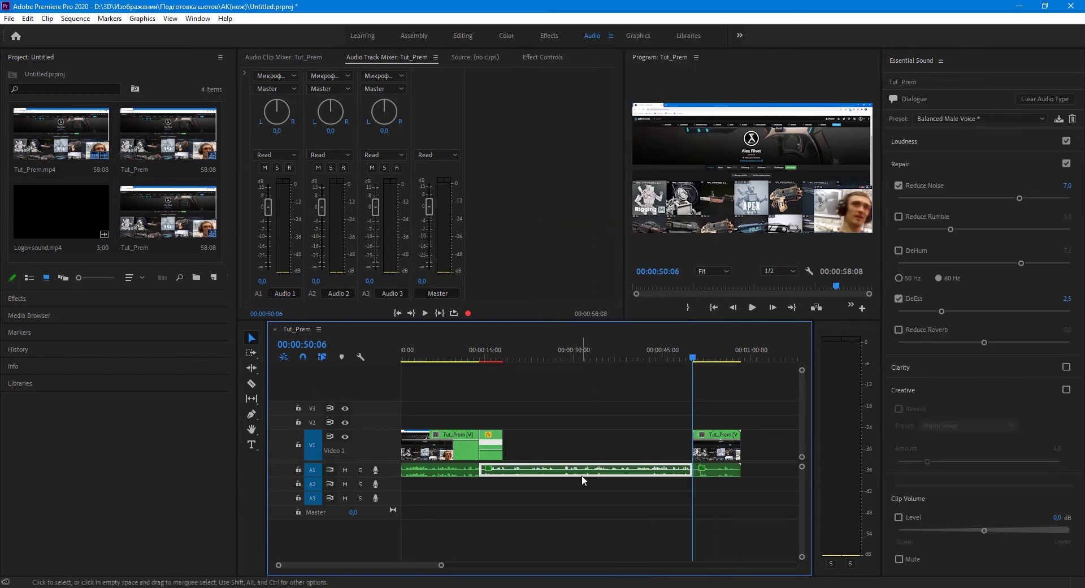
pyautogui.press('Delete')
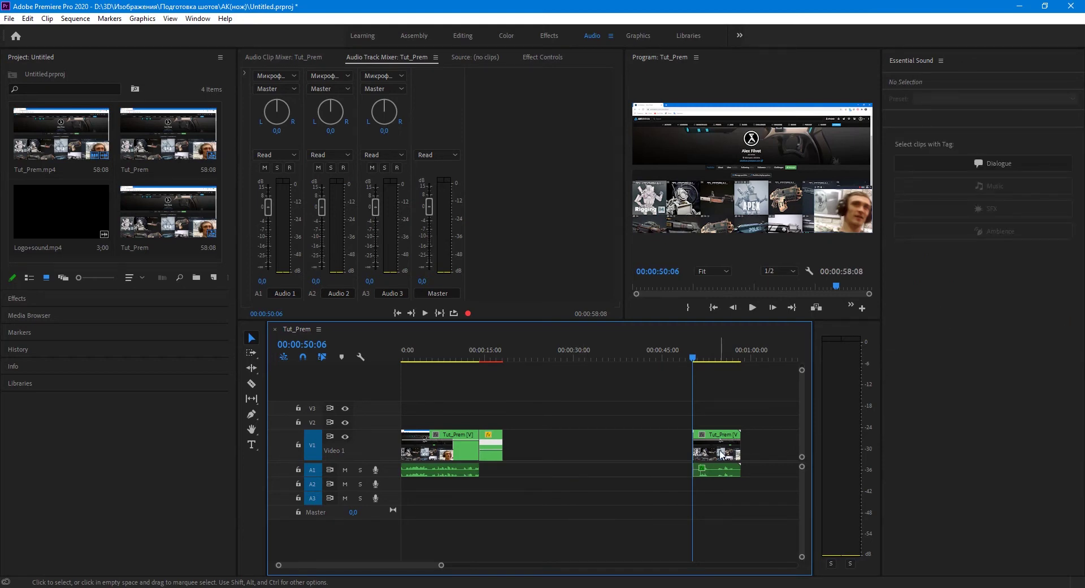
# Step: Move the last Tut_Prem segment against the end of the sped-up segment and play through the sped-up part
pyautogui.moveTo(716, 456); pyautogui.dragTo(513, 459)
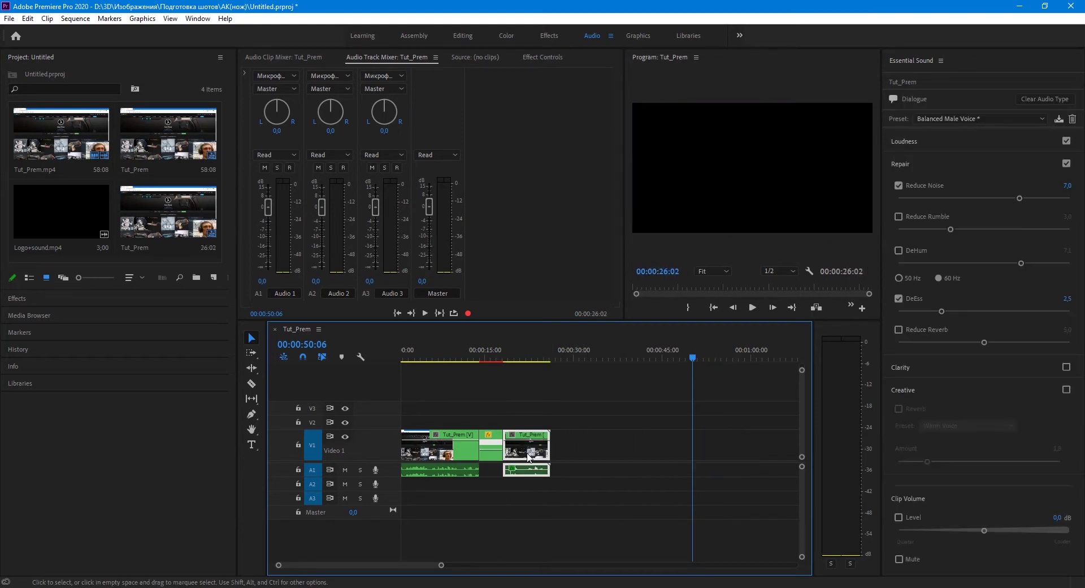
pyautogui.click(473, 358)
pyautogui.click(752, 307)
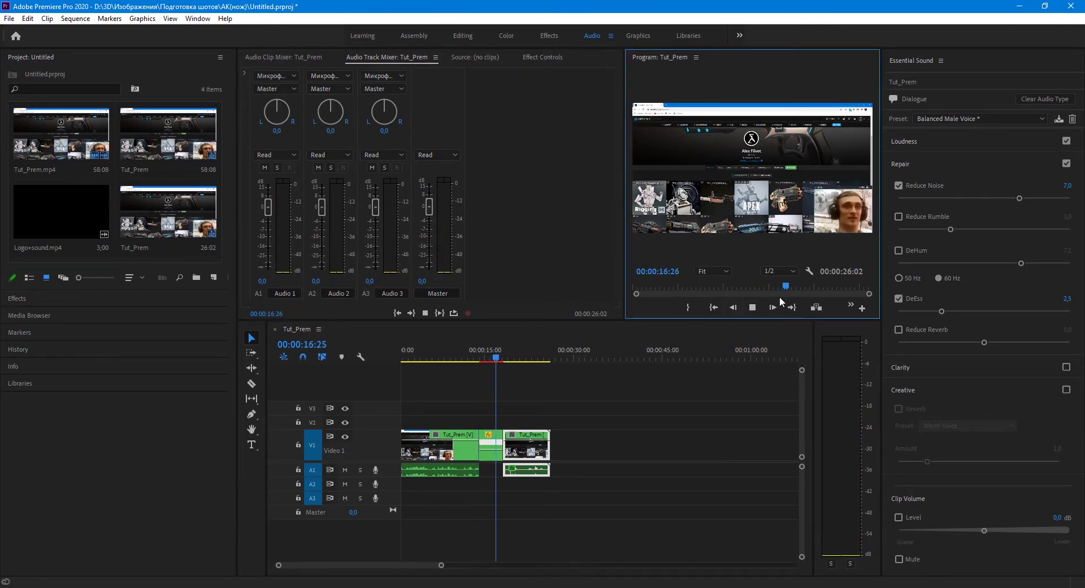
pyautogui.click(753, 307)
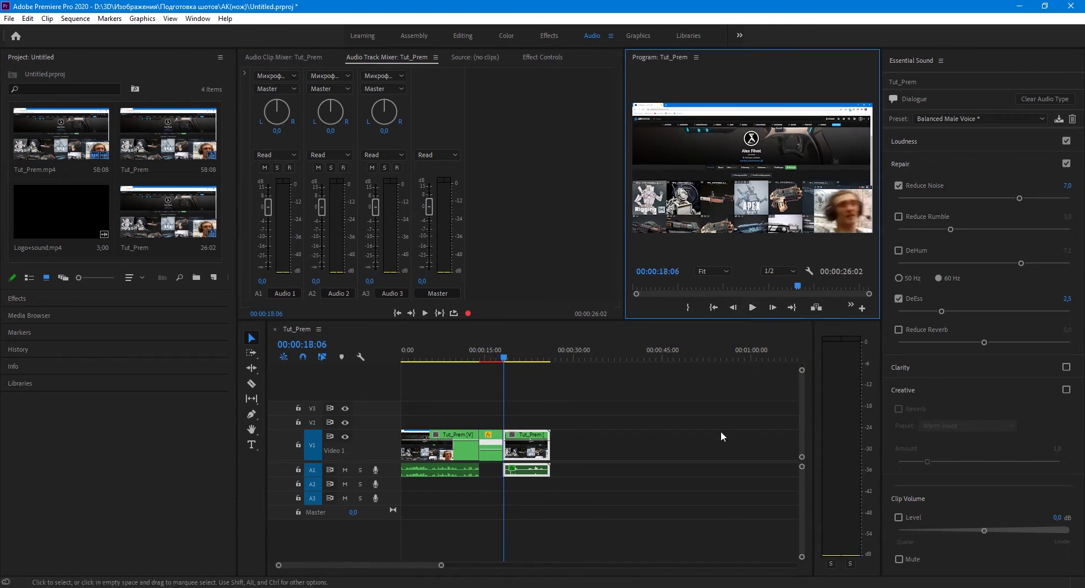
# Step: Select all Tut_Prem segments and move them together about 34 seconds later, freeing the beginning of the sequence
pyautogui.press('-')
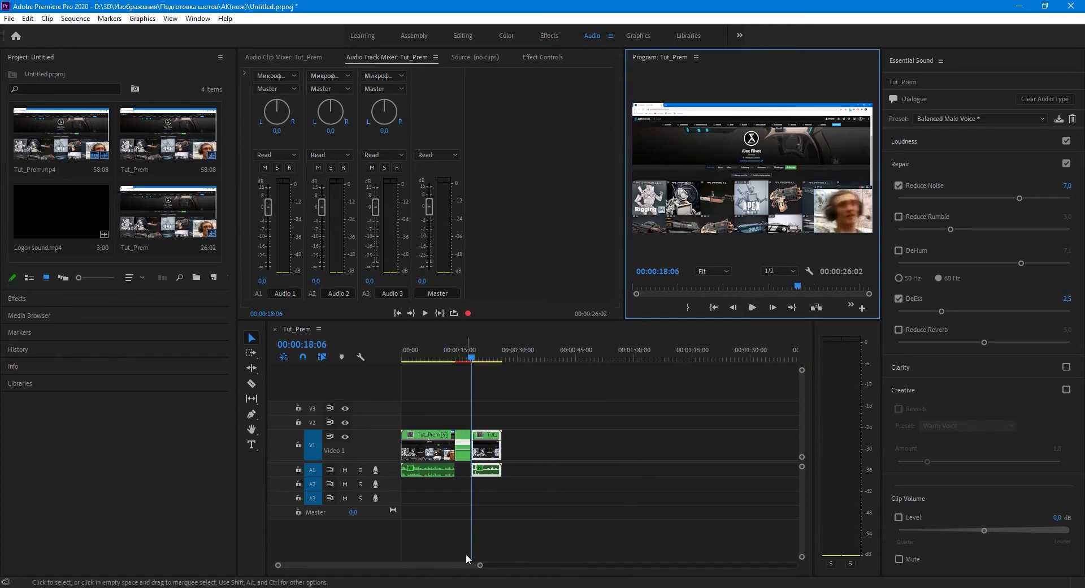
pyautogui.click(451, 359)
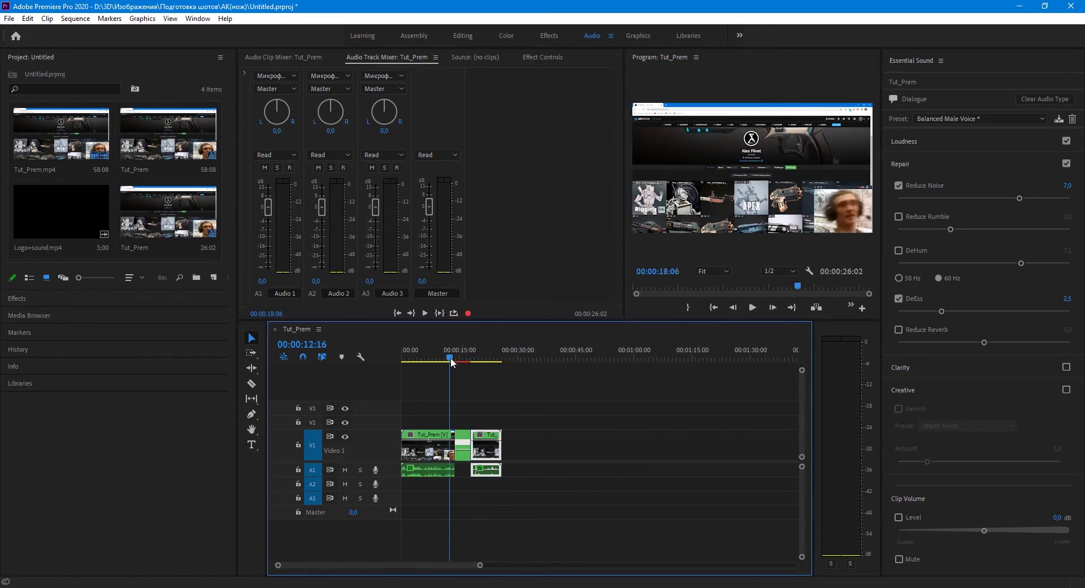
pyautogui.moveTo(451, 358); pyautogui.dragTo(433, 359)
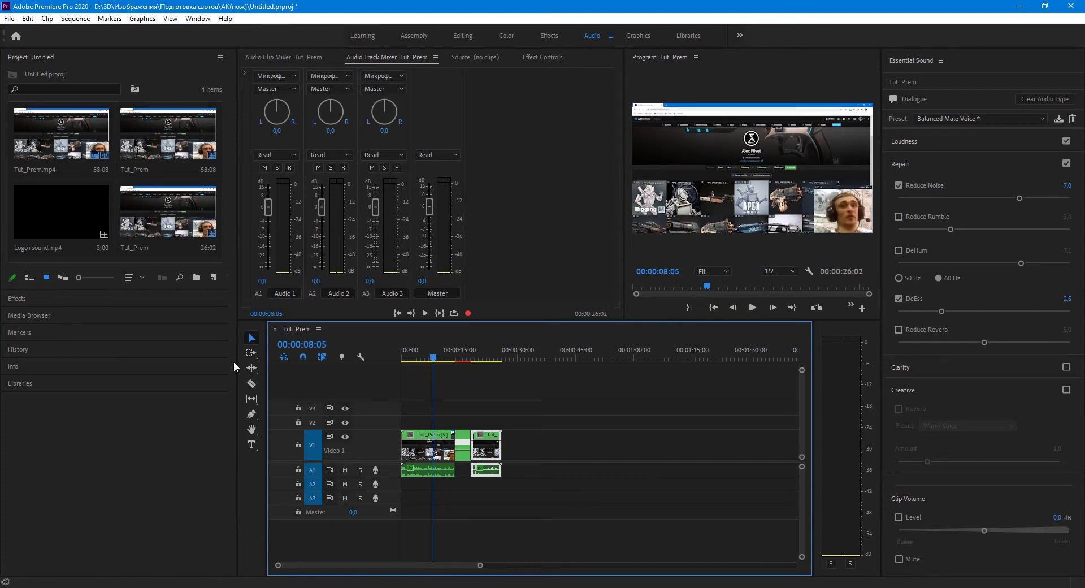
pyautogui.moveTo(557, 416); pyautogui.dragTo(431, 498)
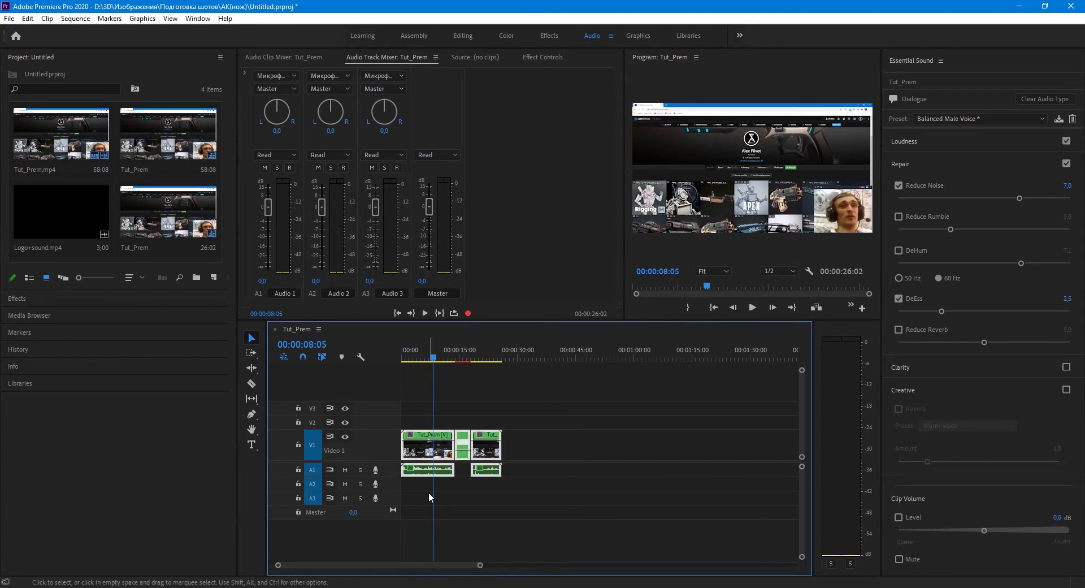
pyautogui.moveTo(438, 450); pyautogui.dragTo(576, 449)
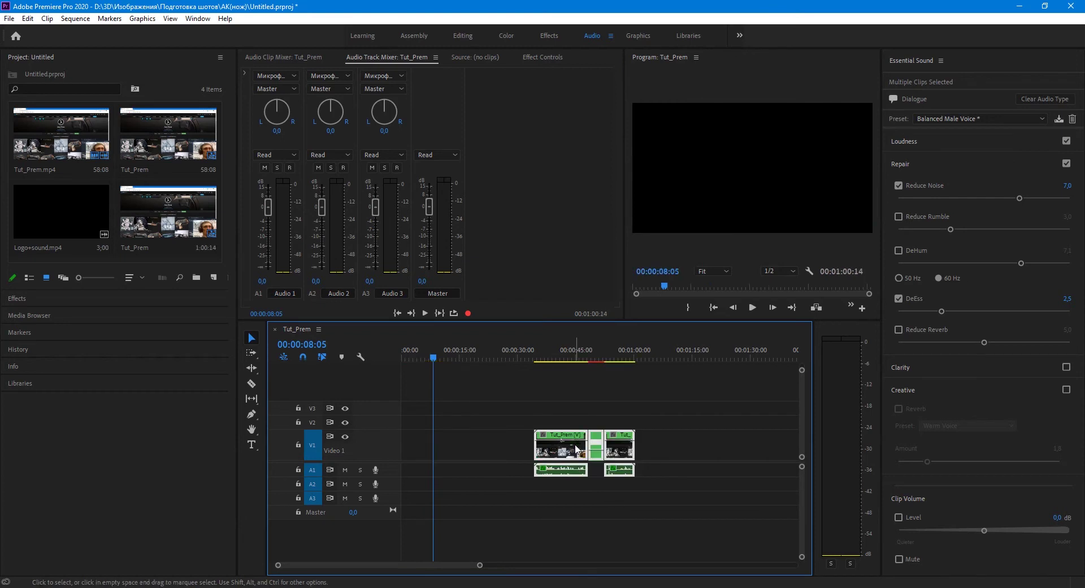
# Step: Open Logo+sound.mp4 in the source monitor and place it at the start of the sequence on V1 and A1
pyautogui.doubleClick(61, 229)
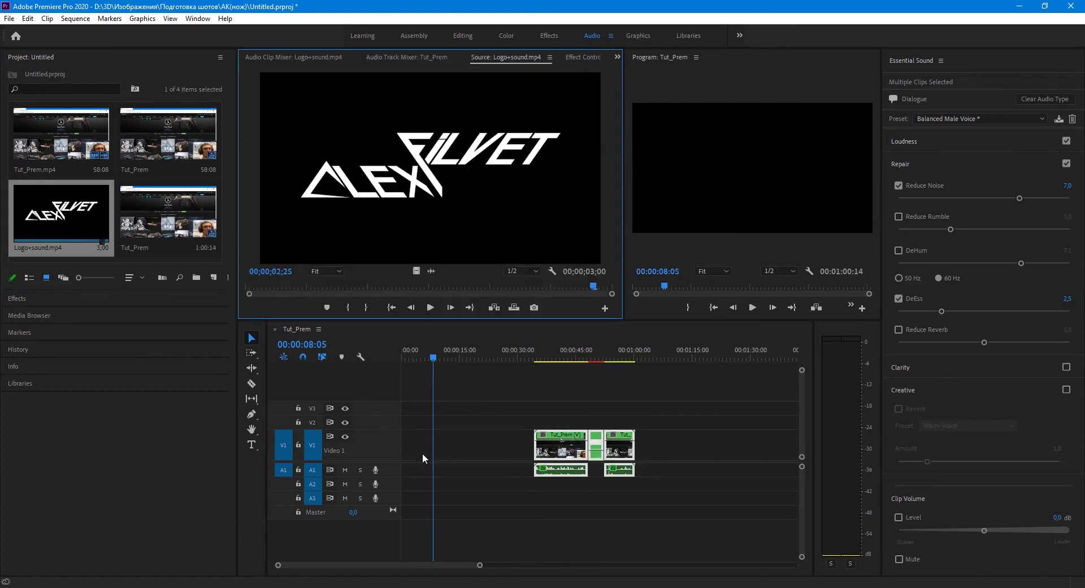
pyautogui.scroll(-2, 483, 565)
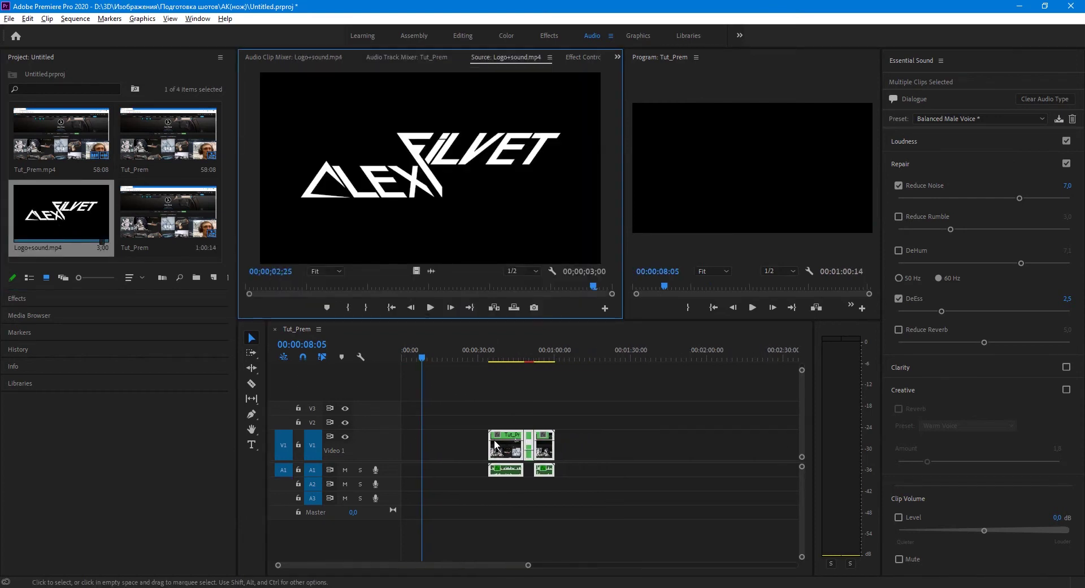
pyautogui.click(483, 565)
pyautogui.moveTo(63, 231); pyautogui.dragTo(442, 494)
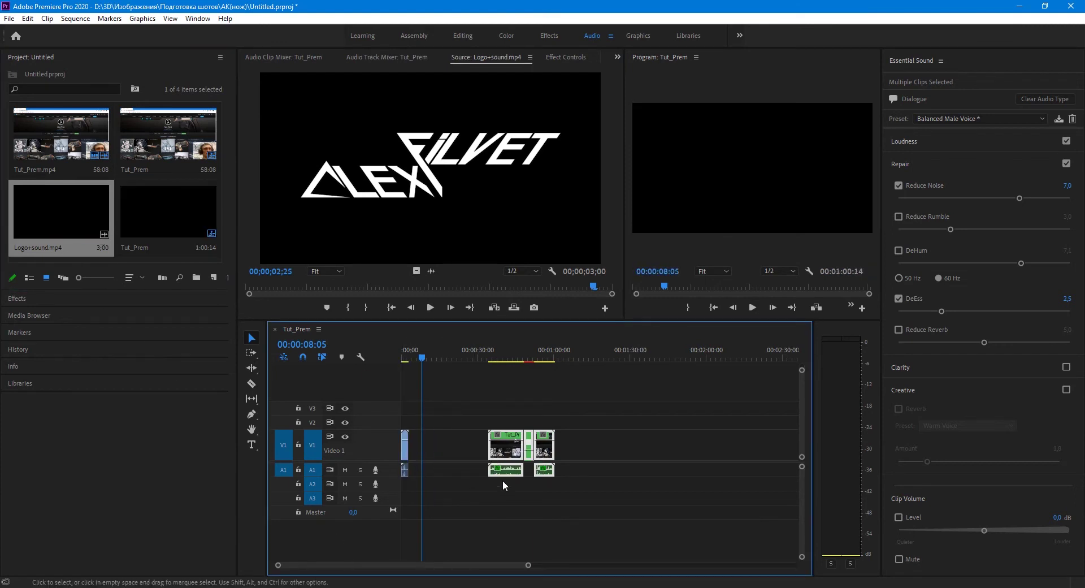
# Step: Move all Tut_Prem segments together back against the end of the opening Logo+sound.mp4 clip
pyautogui.scroll(3, 410, 446)
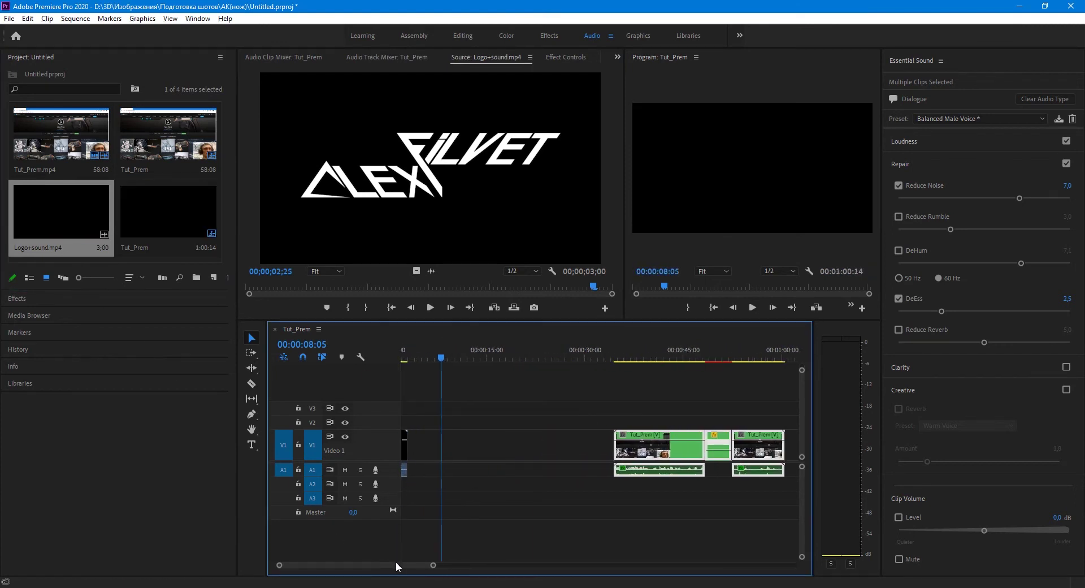
pyautogui.moveTo(567, 400); pyautogui.dragTo(773, 531)
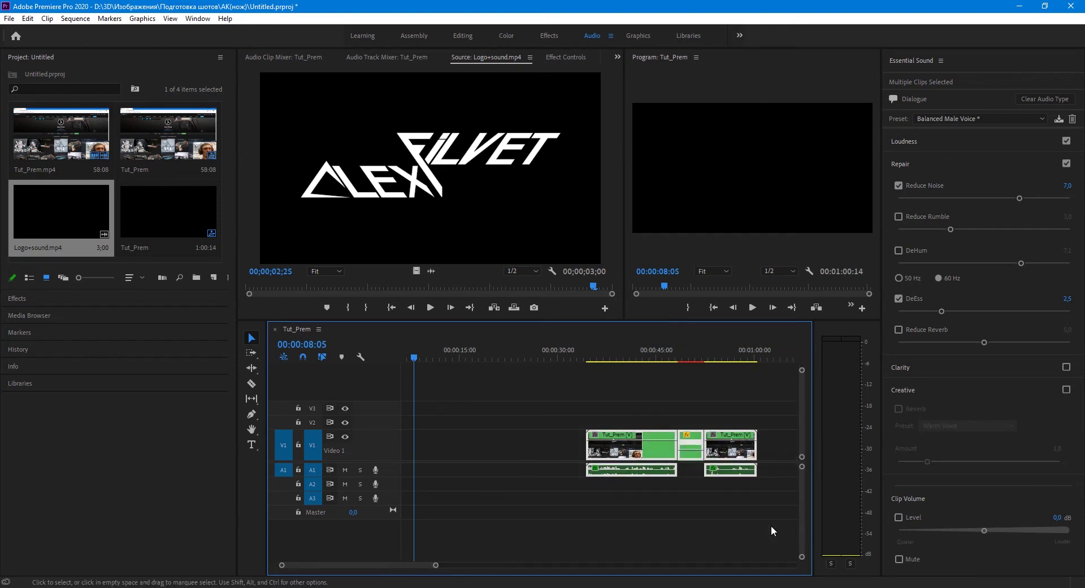
pyautogui.scroll(-2, 706, 483)
pyautogui.moveTo(572, 459); pyautogui.dragTo(434, 455)
pyautogui.scroll(5, 421, 492)
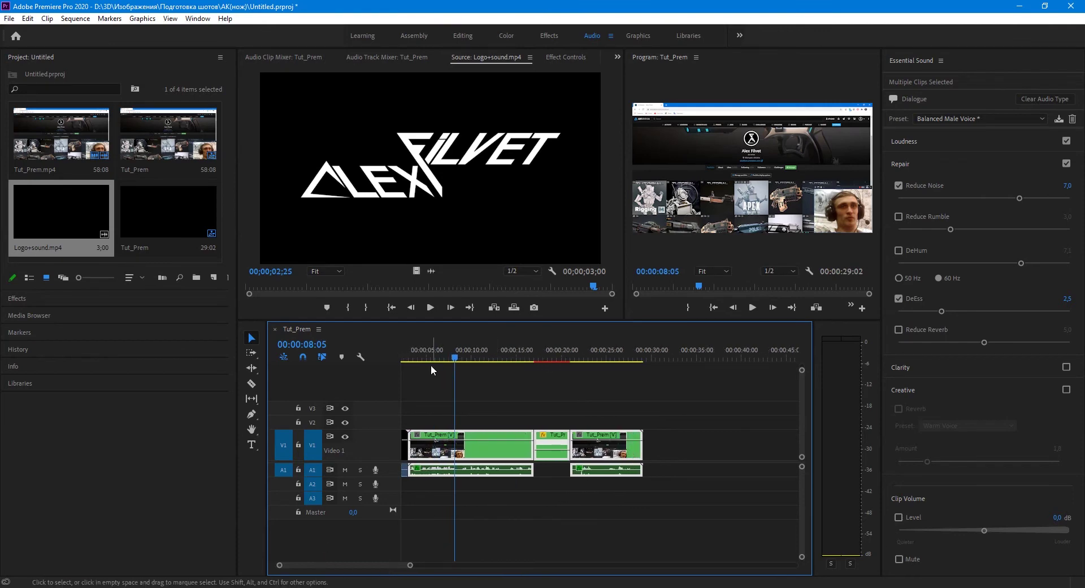
# Step: Play the sequence from its start through the logo intro into the first Tut_Prem segment
pyautogui.moveTo(438, 354); pyautogui.dragTo(363, 356)
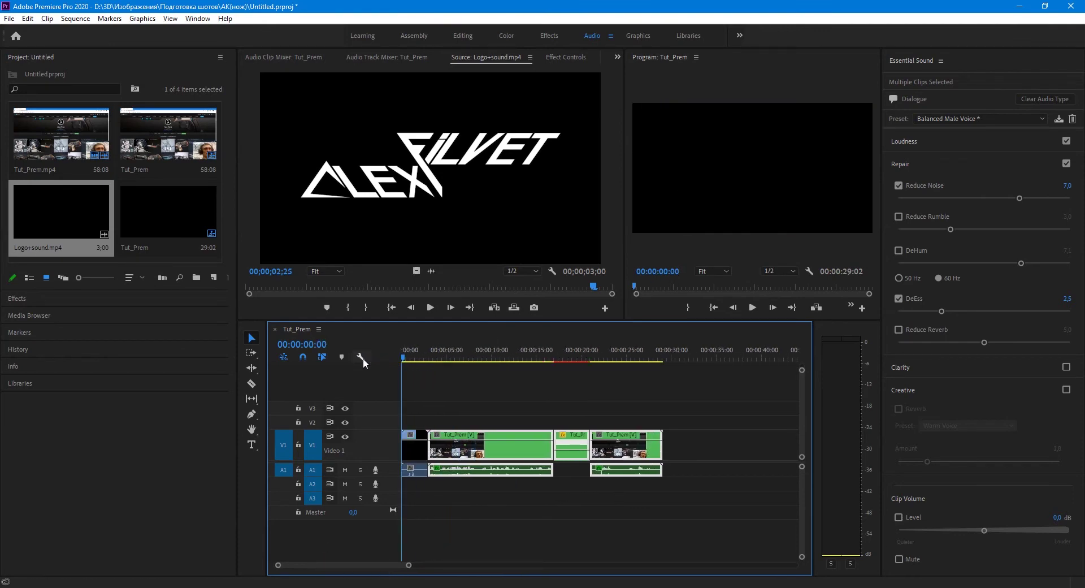
pyautogui.click(756, 308)
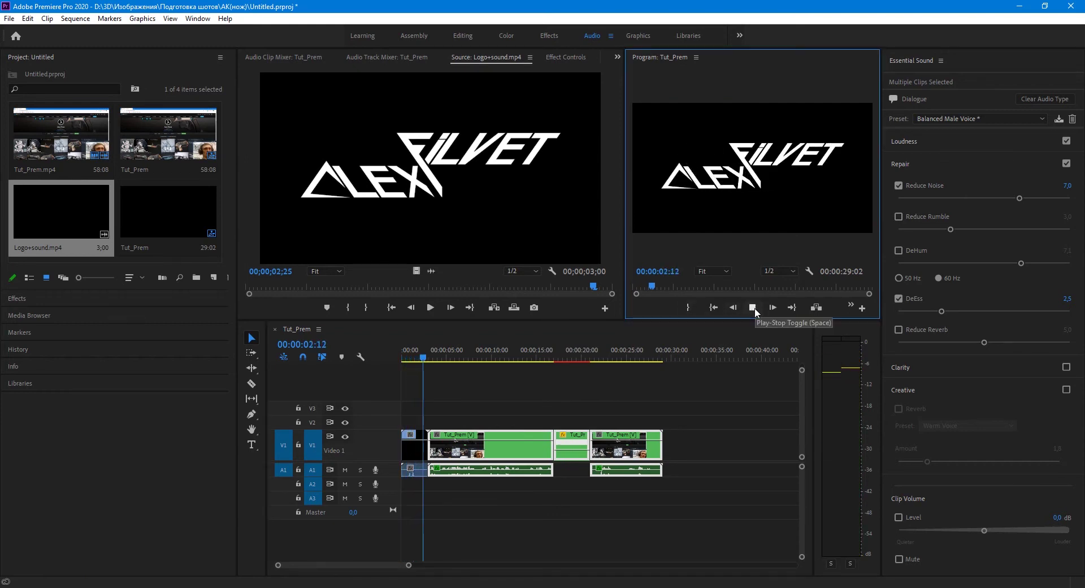
pyautogui.click(753, 308)
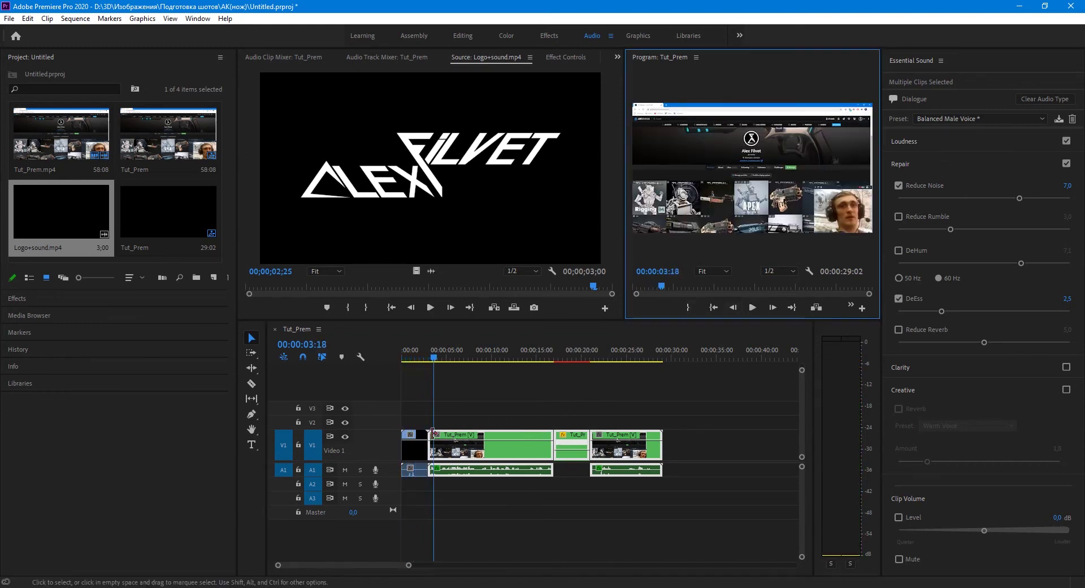
# Step: Apply a Cross Dissolve video transition between the opening logo and the first Tut_Prem segment, accepting repeated frames
pyautogui.press('=')
pyautogui.press('=')
pyautogui.press('=')
pyautogui.moveTo(477, 358); pyautogui.dragTo(452, 359)
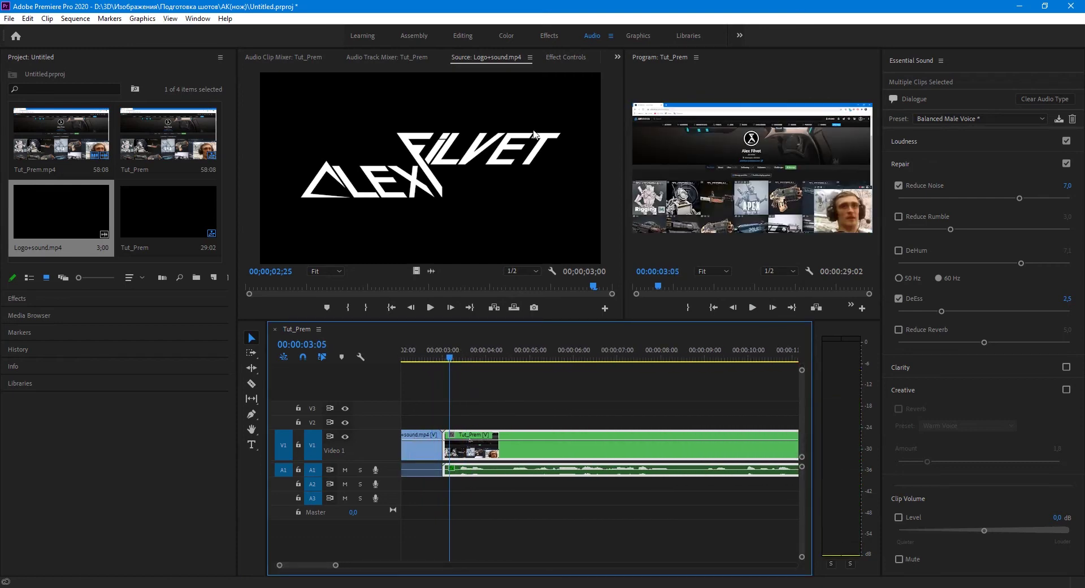
pyautogui.click(539, 32)
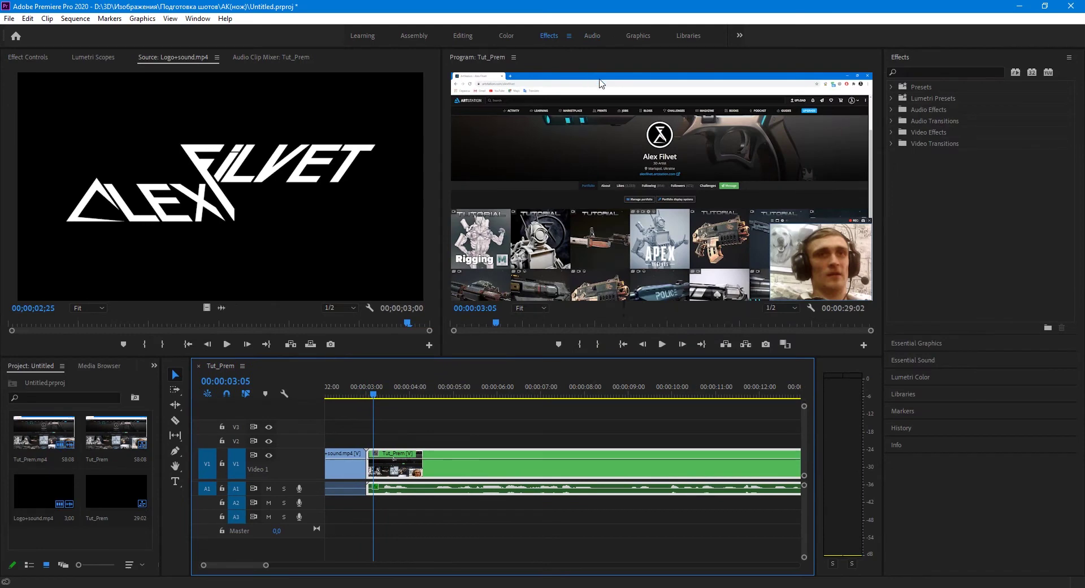
pyautogui.click(891, 144)
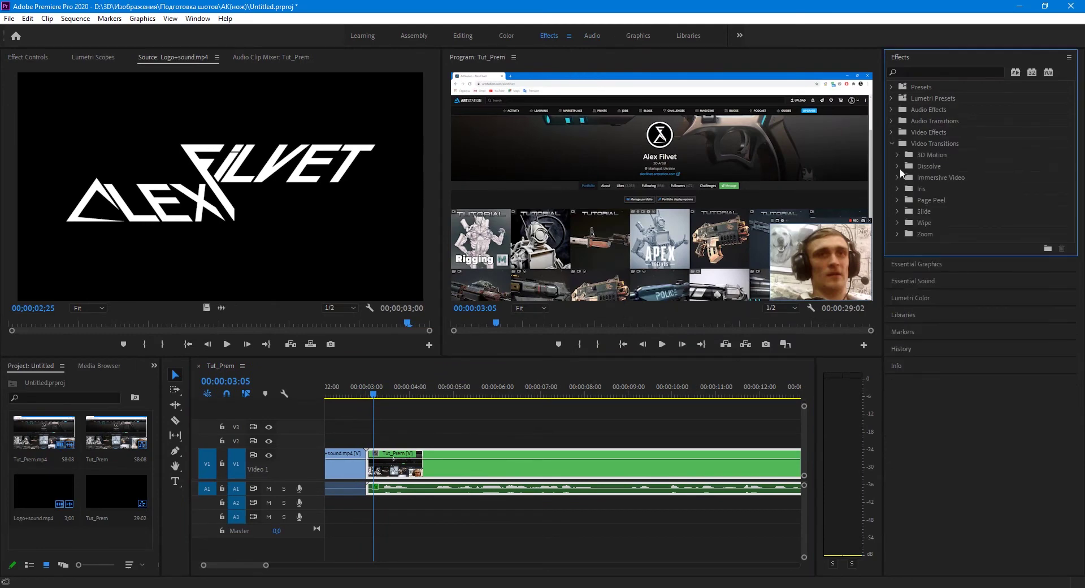
pyautogui.click(897, 166)
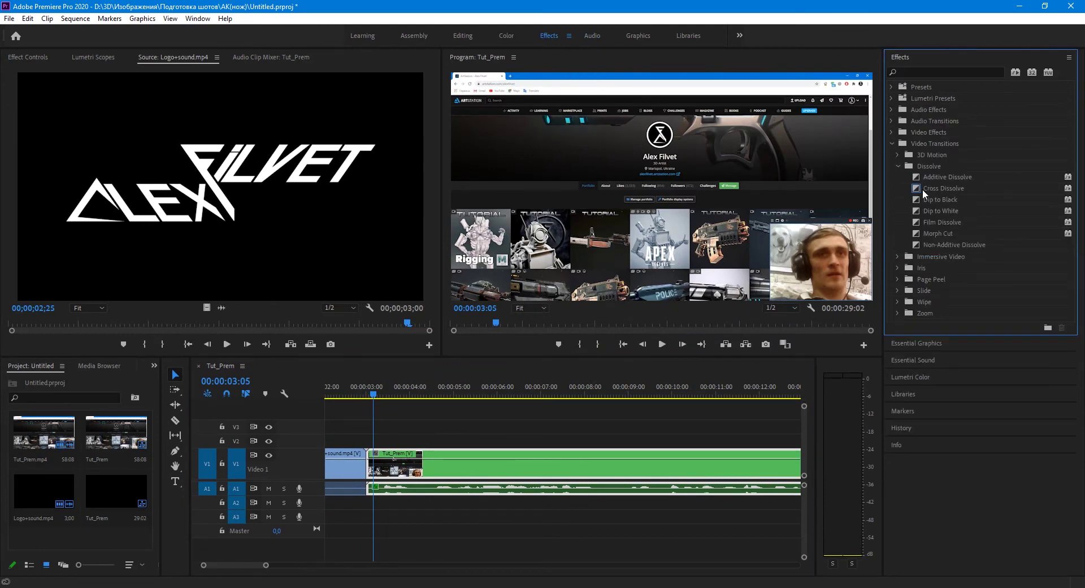
pyautogui.moveTo(922, 189); pyautogui.dragTo(373, 468)
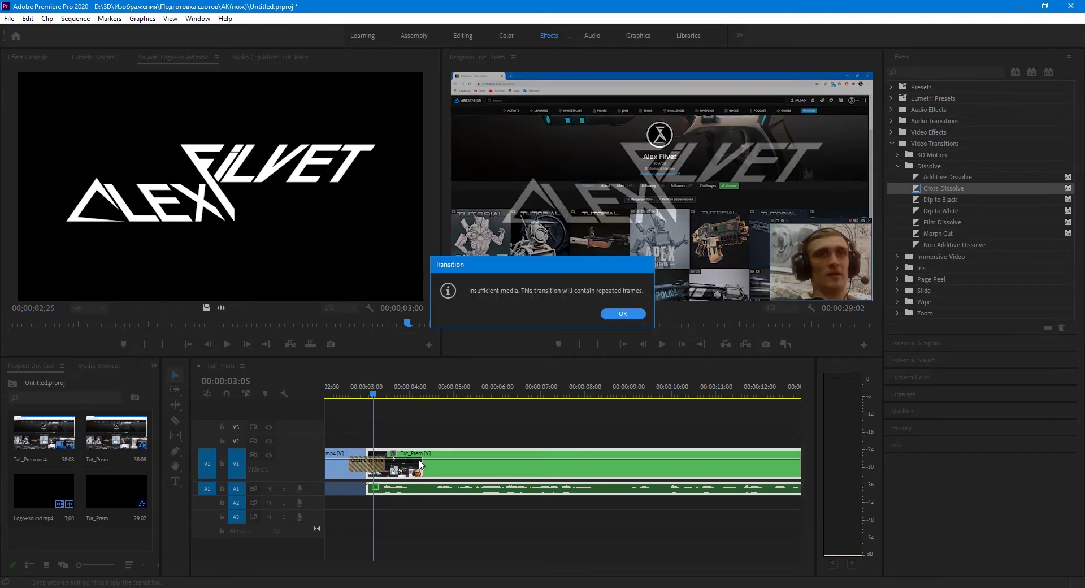
pyautogui.click(614, 316)
# Step: Play from the sequence start to review the dissolve from the opening logo into the first segment
pyautogui.scroll(-3, 658, 430)
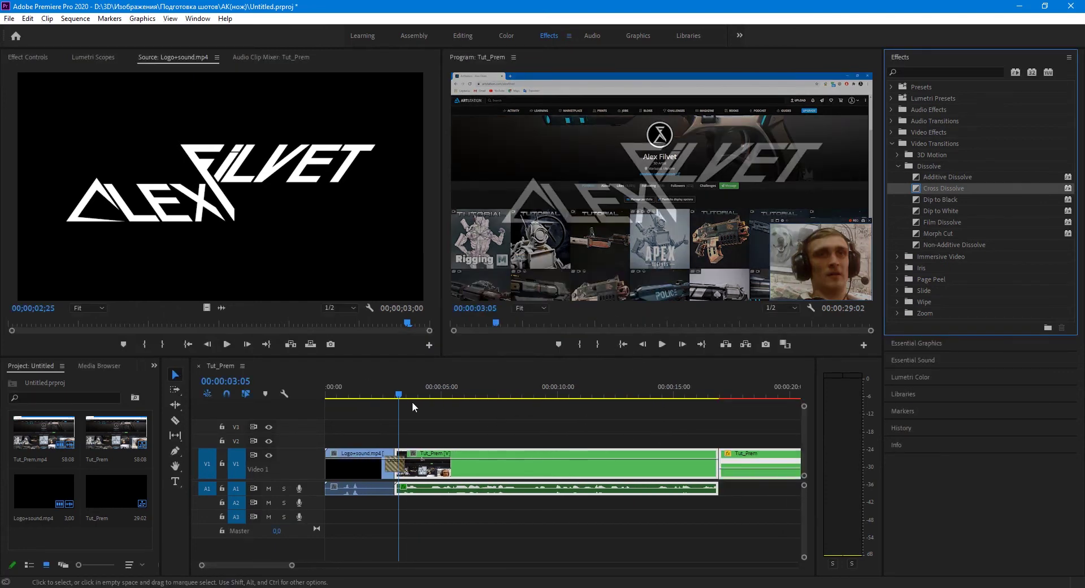
pyautogui.moveTo(398, 397); pyautogui.dragTo(326, 397)
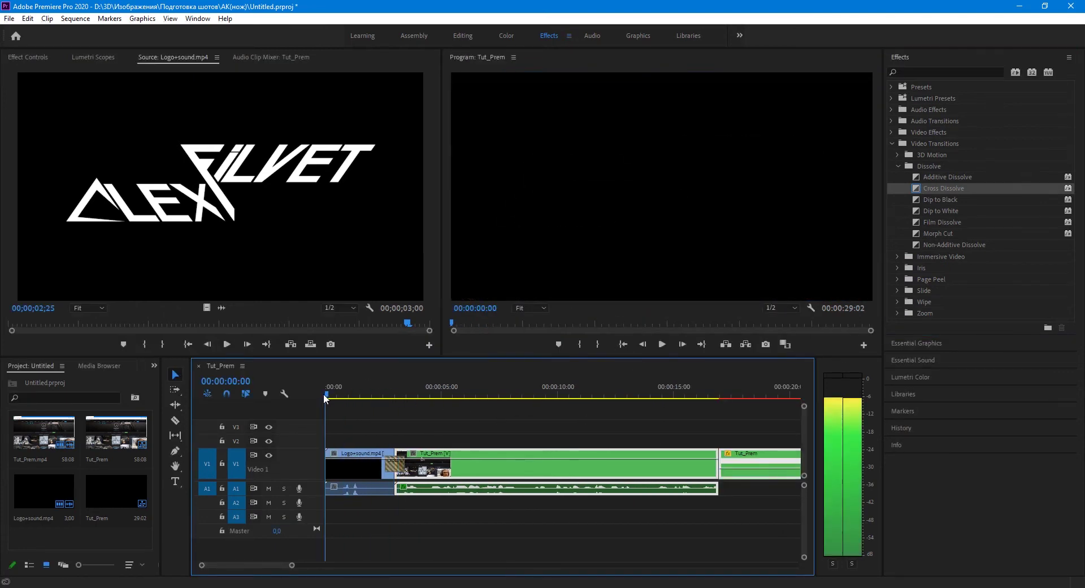
pyautogui.click(662, 343)
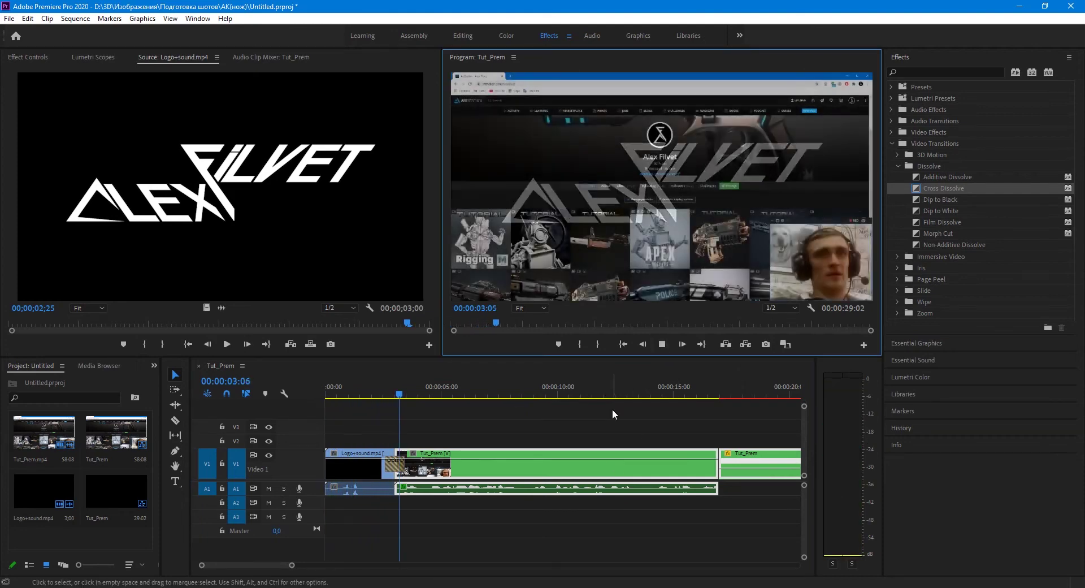
pyautogui.click(662, 344)
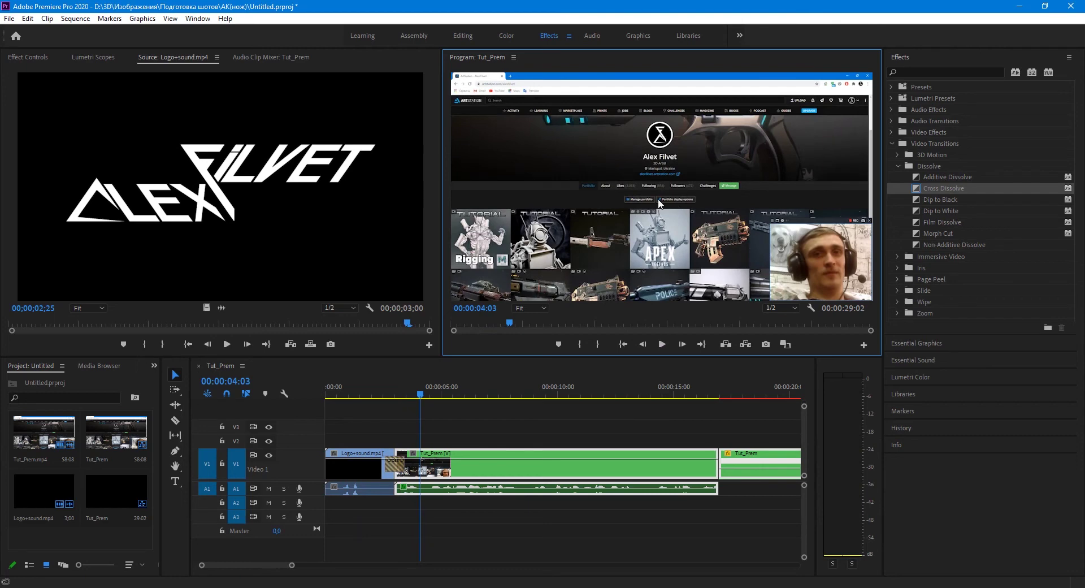
# Step: Place Logo+sound.mp4 after the last Tut_Prem segment and apply Cross Dissolve at that cut, accepting repeated frames
pyautogui.scroll(-4, 369, 397)
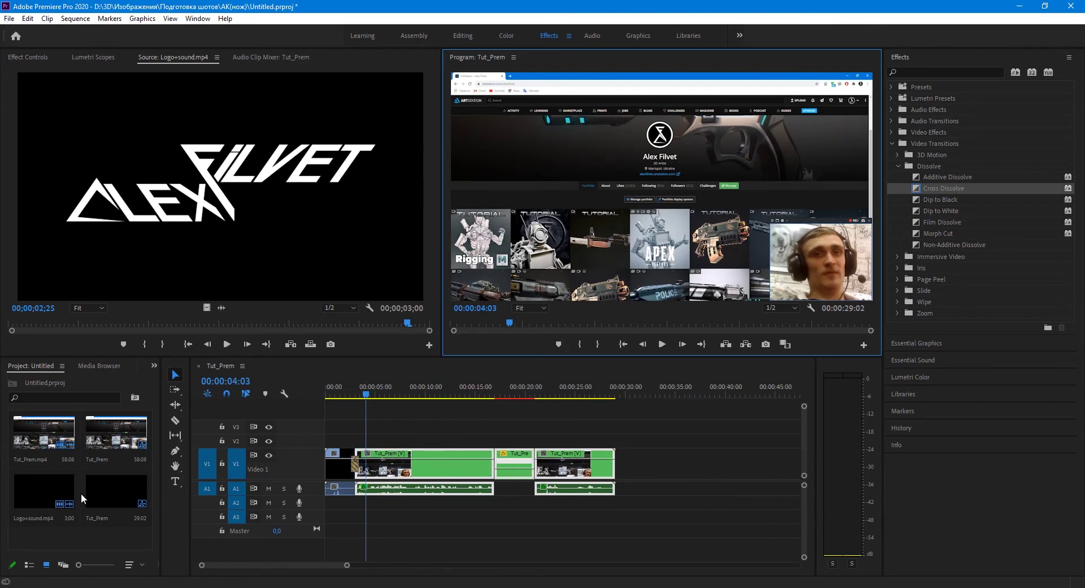
pyautogui.moveTo(54, 499); pyautogui.dragTo(627, 469)
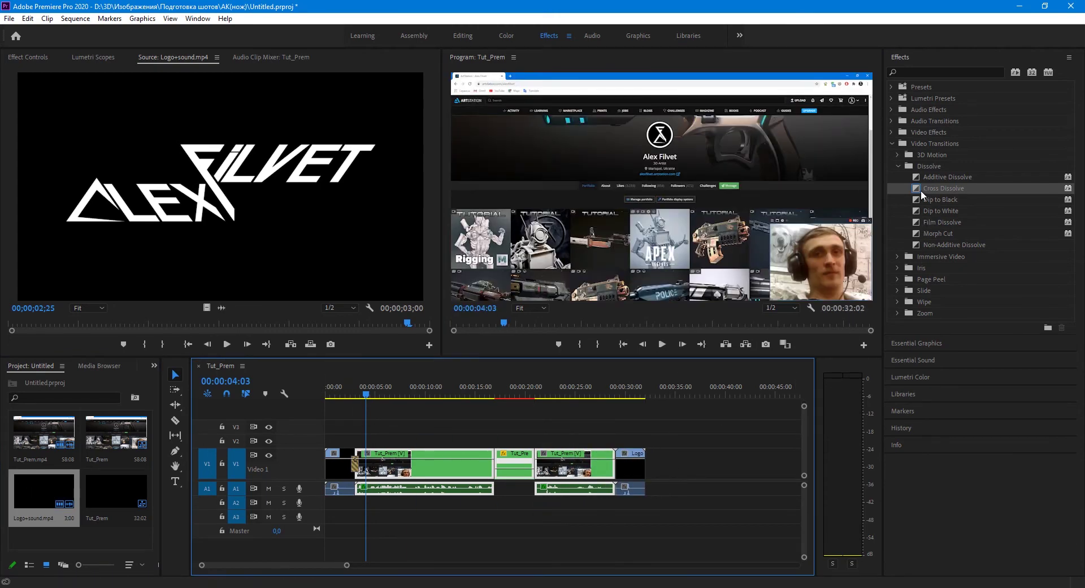
pyautogui.moveTo(920, 190); pyautogui.dragTo(616, 464)
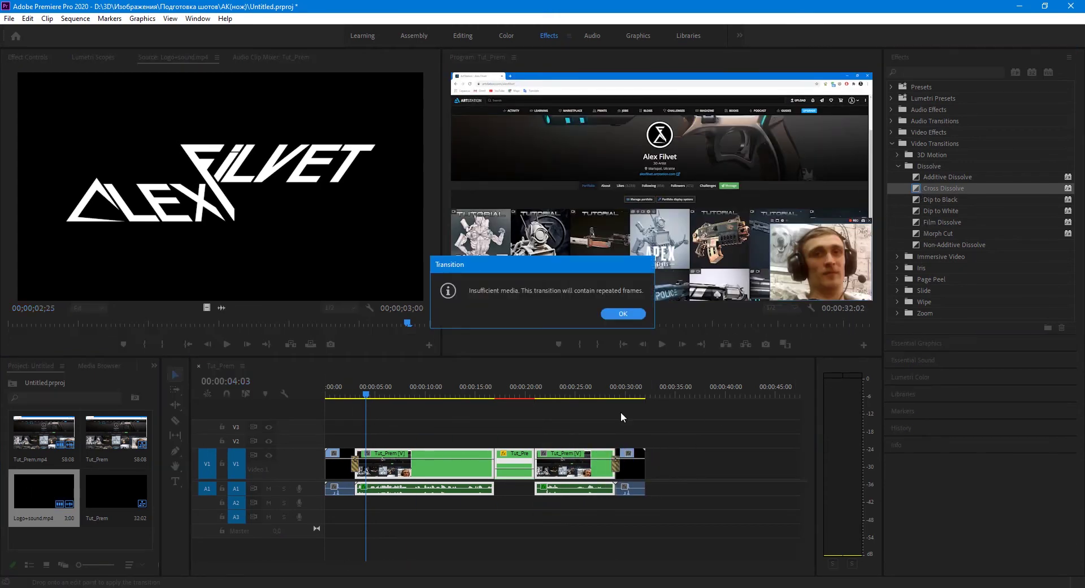
pyautogui.click(623, 314)
# Step: Play the closing transition into the end logo from about 00:00:26:25, and return the playhead to the sequence start
pyautogui.moveTo(542, 394); pyautogui.dragTo(596, 395)
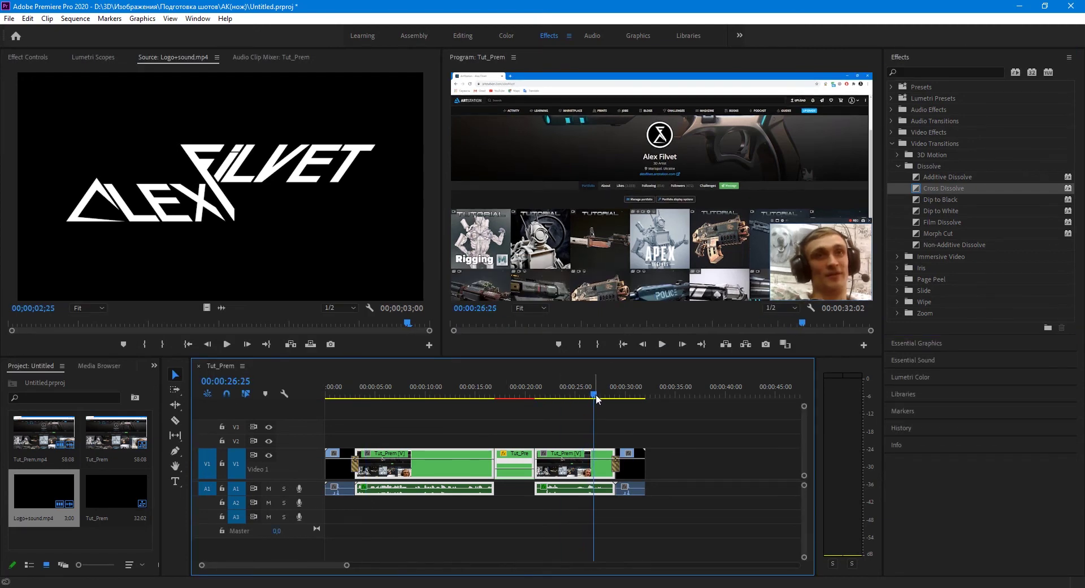
pyautogui.click(666, 345)
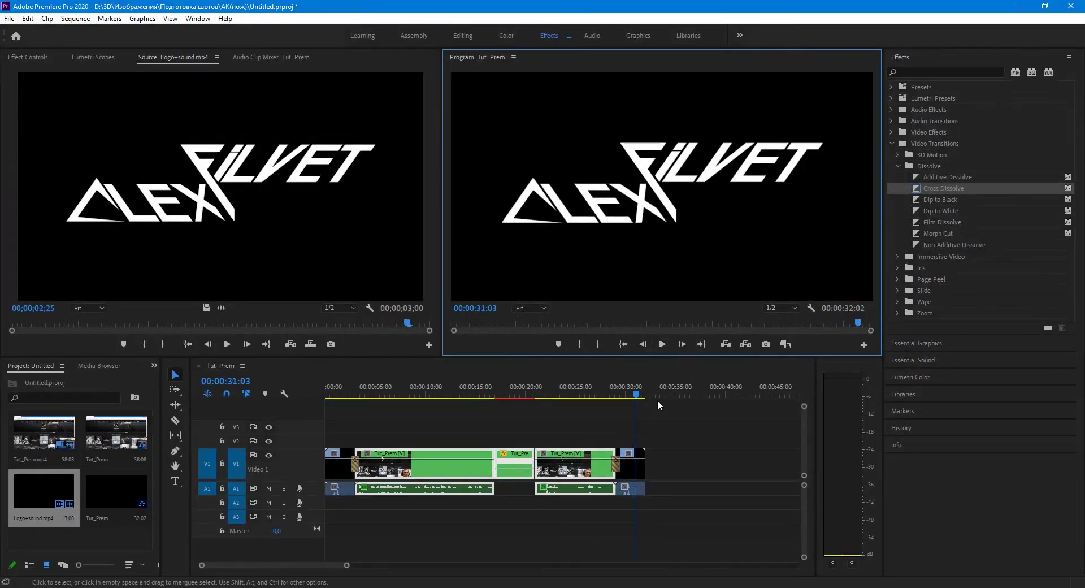
pyautogui.moveTo(637, 397); pyautogui.dragTo(354, 376)
pyautogui.press('Home')
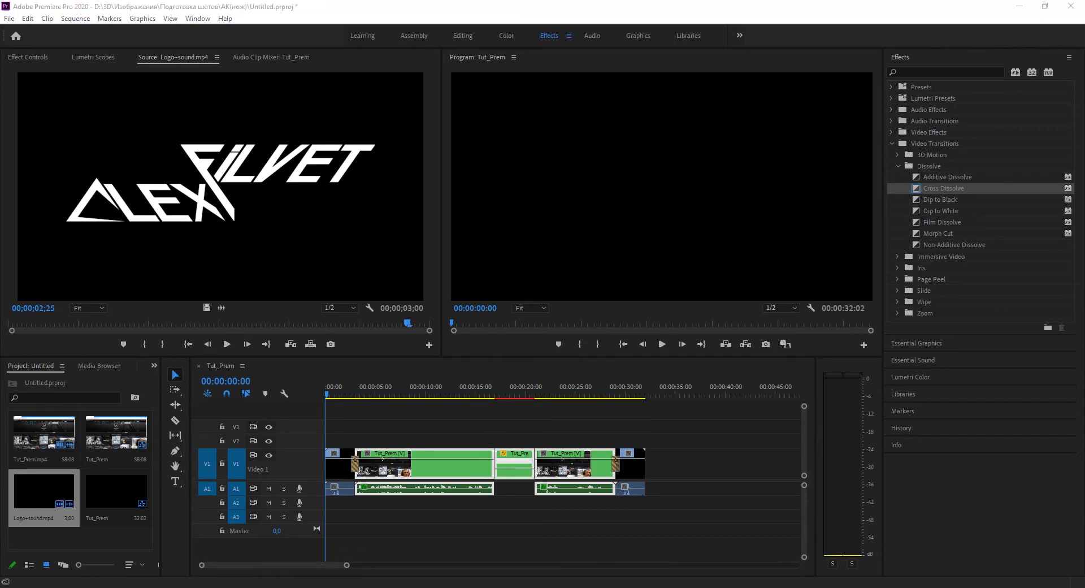
# Step: Add the Above Planets music file from the Rig_Tutorial folder to Audio 2 under the first Tut_Prem segment's start, and play the opening
pyautogui.moveTo(320, 586)
pyautogui.click(279, 563)
pyautogui.click(467, 178)
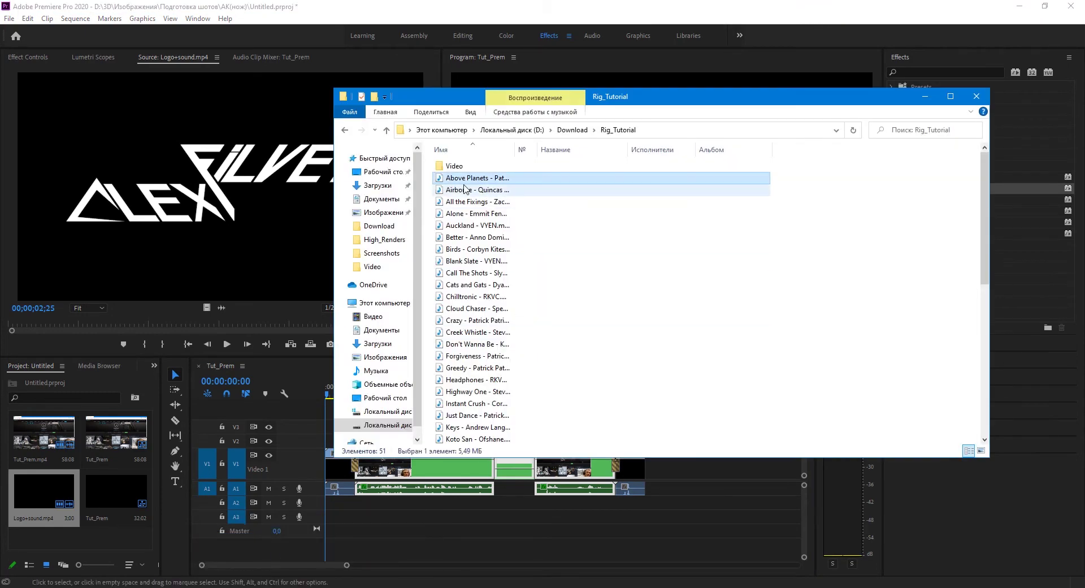
pyautogui.moveTo(466, 177); pyautogui.dragTo(362, 511)
pyautogui.press('=')
pyautogui.press('=')
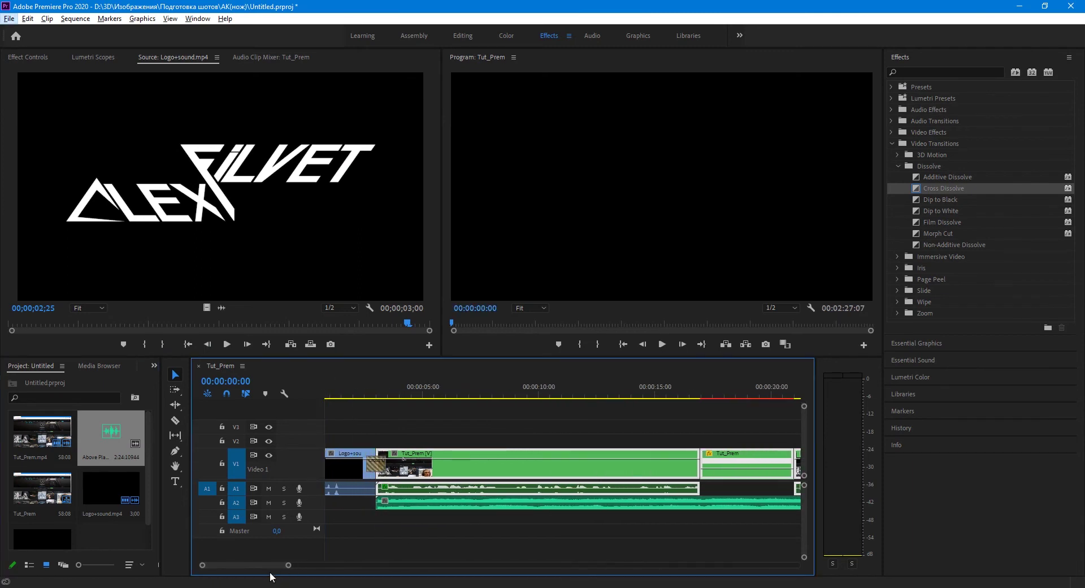
pyautogui.click(662, 344)
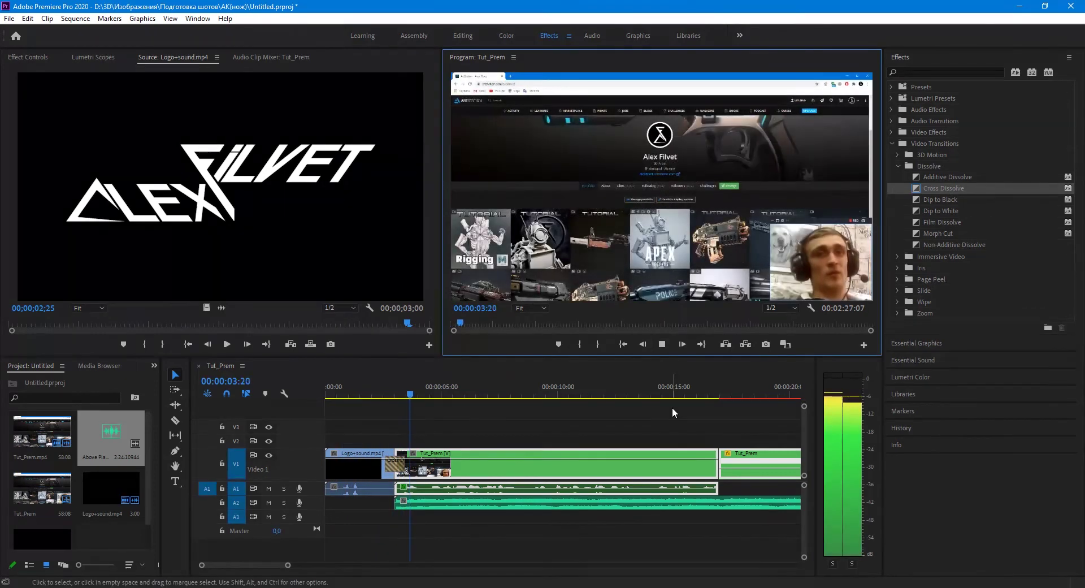
pyautogui.click(661, 344)
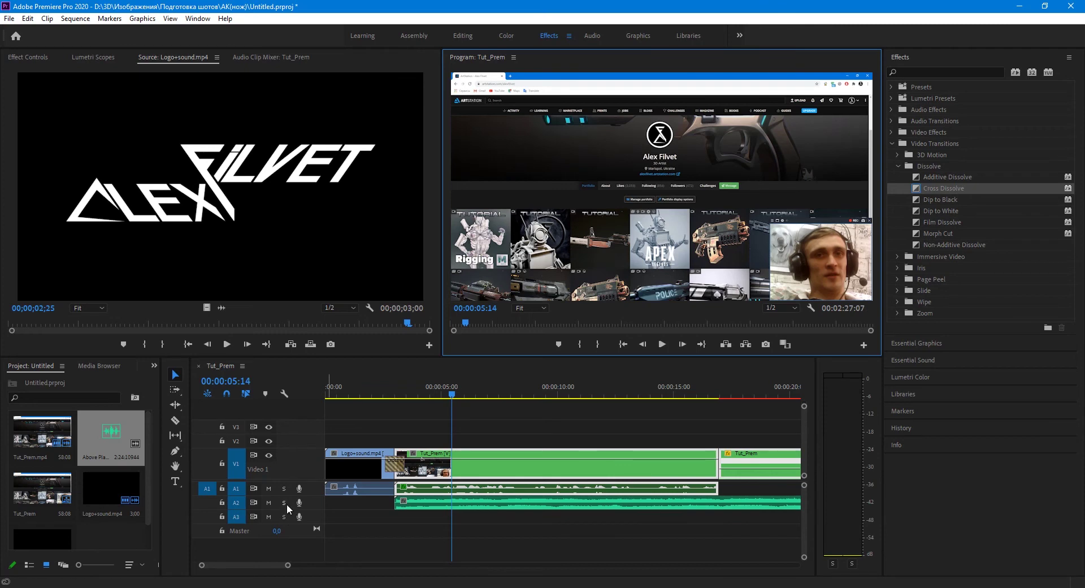
# Step: Expand the Audio 2 track to show the music clip's waveform and volume line
pyautogui.scroll(5, 287, 504)
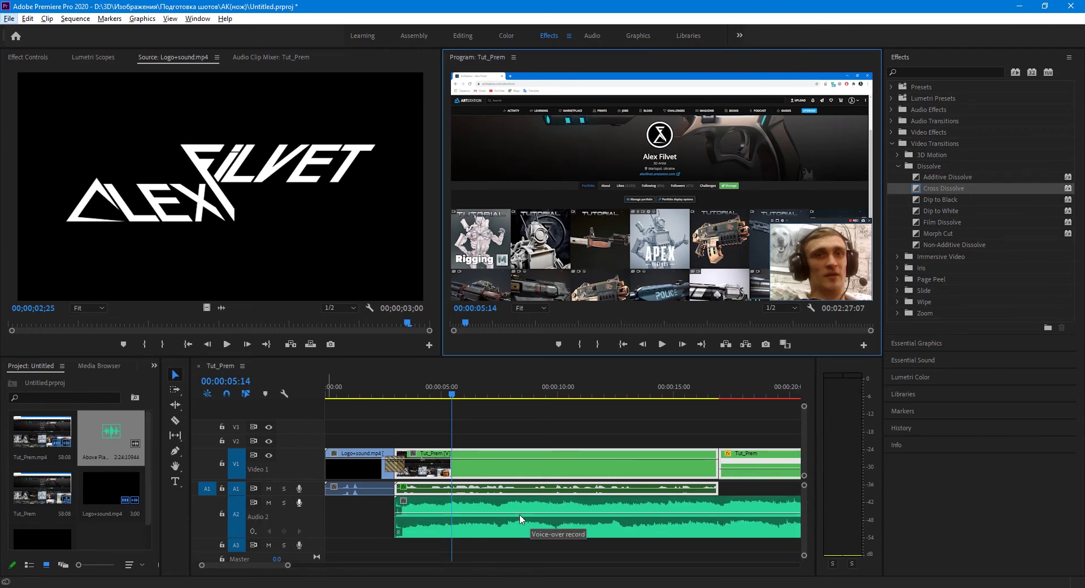
pyautogui.scroll(1, 497, 513)
pyautogui.scroll(1, 429, 517)
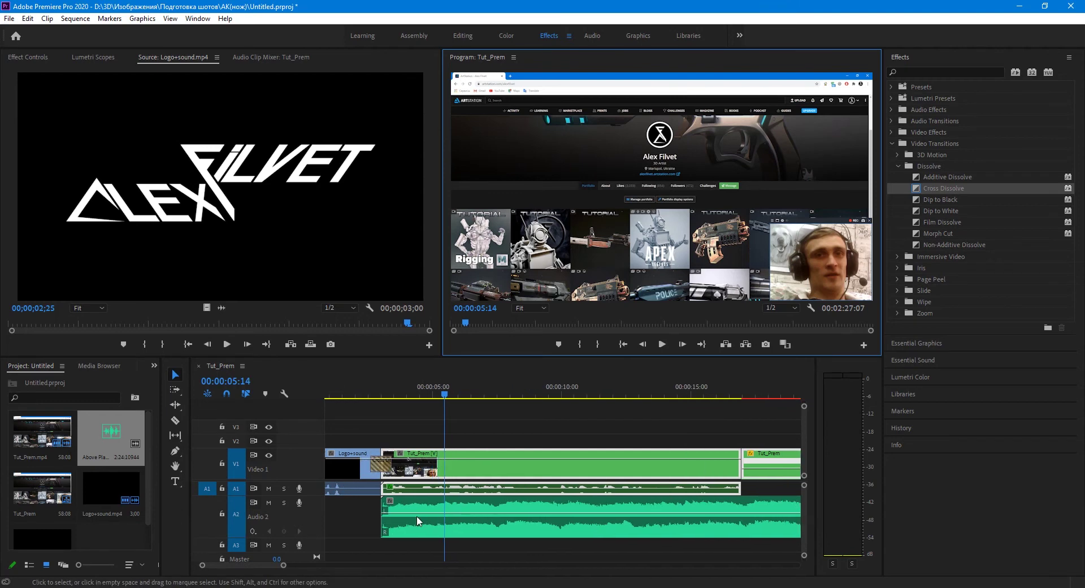
# Step: Lower the Above Planets music clip's volume on Audio 2 to about -42 dB and play the sequence from its start
pyautogui.click(412, 513)
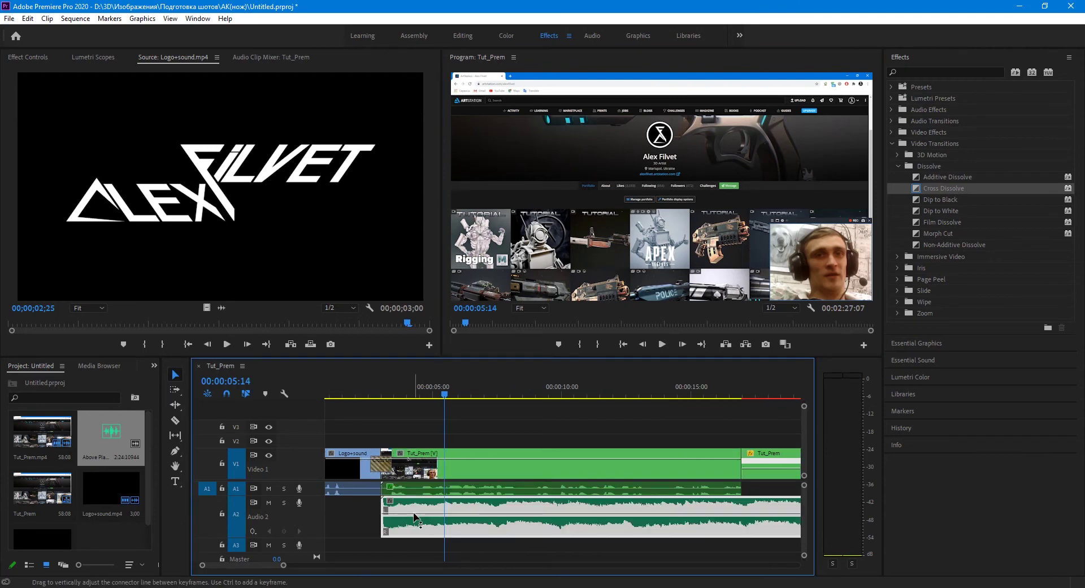
pyautogui.moveTo(413, 512); pyautogui.dragTo(427, 531)
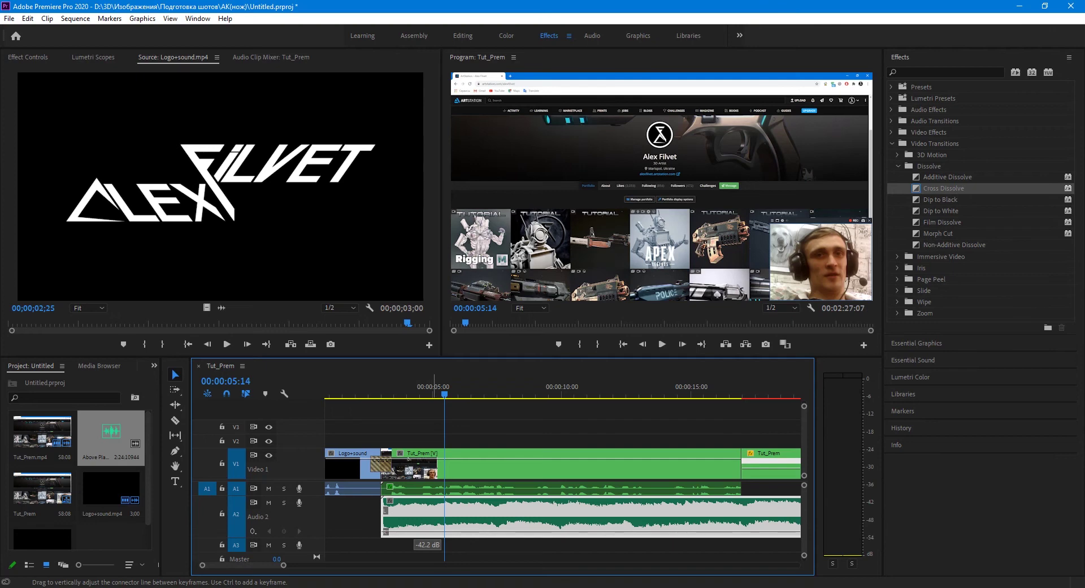
pyautogui.moveTo(428, 530); pyautogui.dragTo(452, 530)
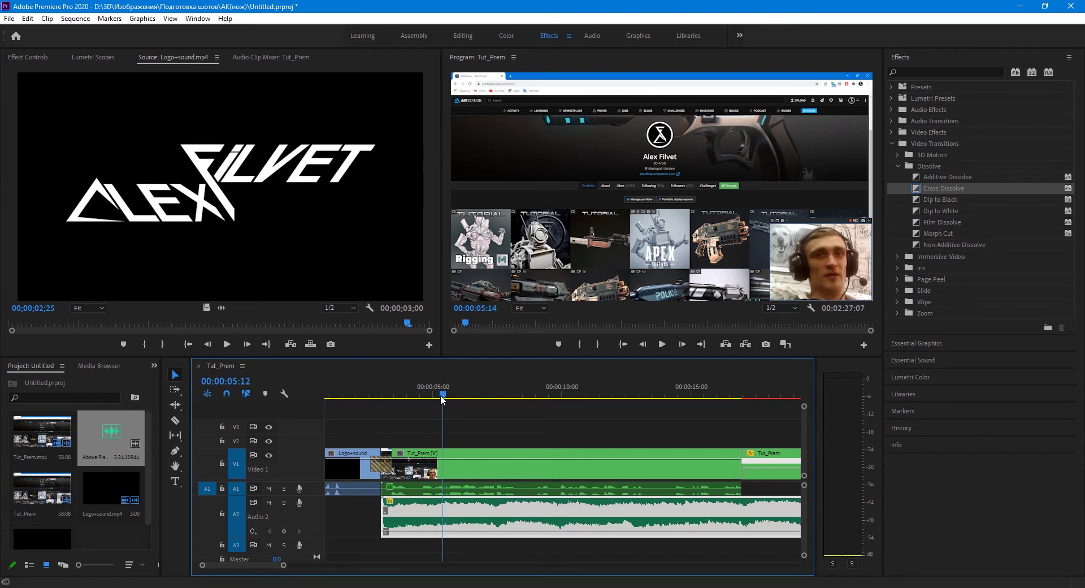
pyautogui.press('Home')
pyautogui.press('space')
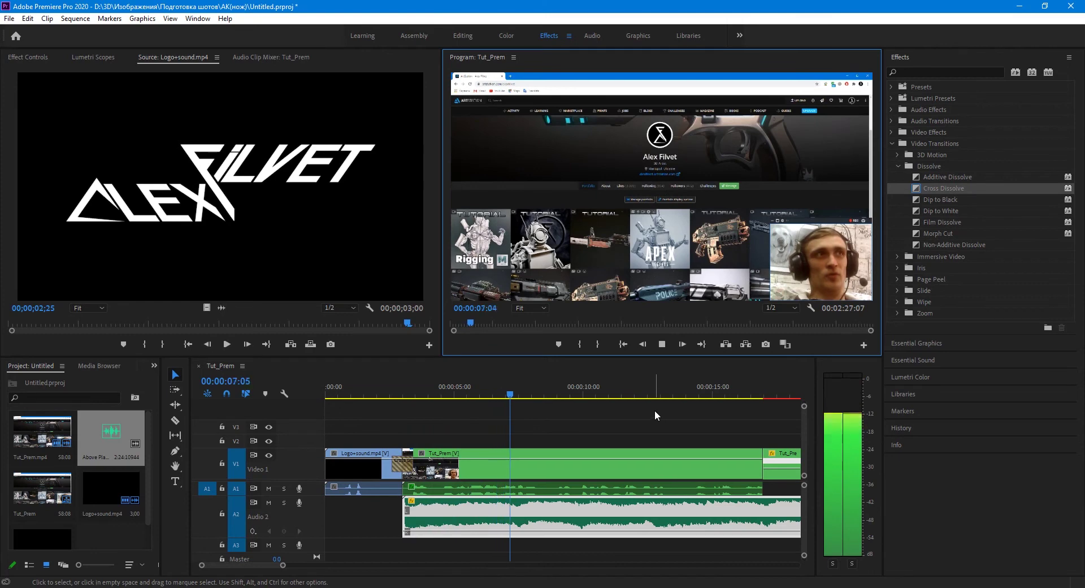
pyautogui.click(662, 344)
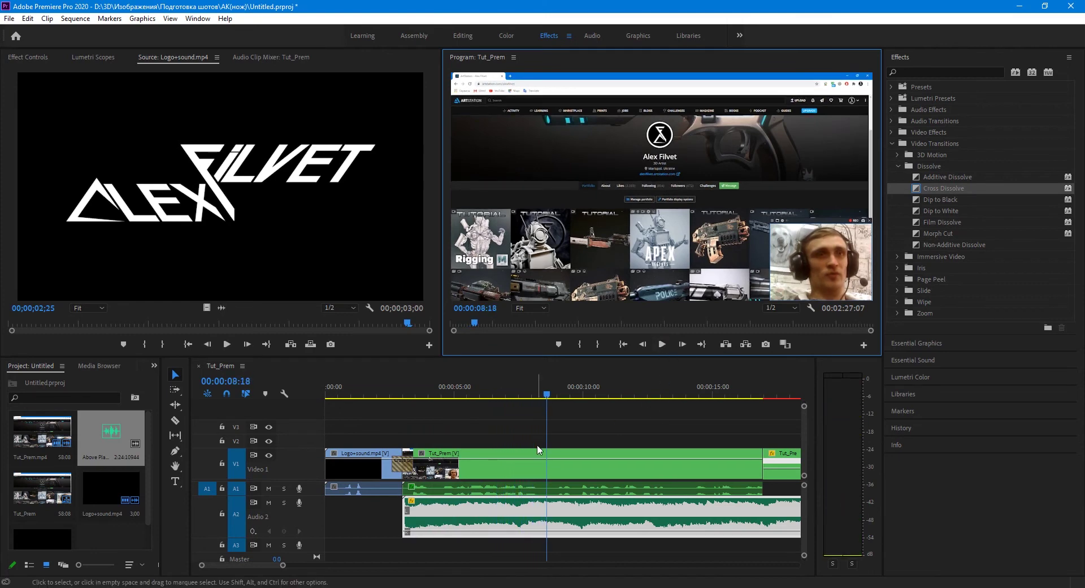
# Step: Cut the Audio 2 music at 00:00:29:21, just after the closing transition, and delete the part beyond the cut
pyautogui.keyDown('alt'); pyautogui.scroll(-5, 497, 426); pyautogui.keyUp('alt')
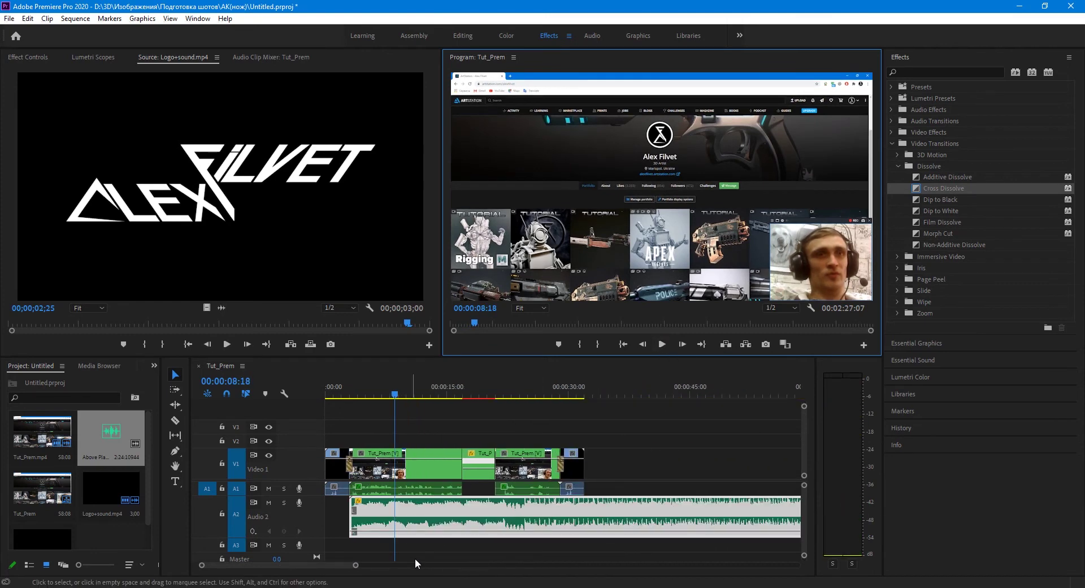
pyautogui.click(474, 395)
pyautogui.moveTo(542, 394)
pyautogui.mouseDown()
pyautogui.moveTo(573, 415)
pyautogui.moveTo(540, 394)
pyautogui.moveTo(557, 397)
pyautogui.mouseUp()
pyautogui.keyDown('alt'); pyautogui.scroll(4, 520, 510); pyautogui.keyUp('alt')
pyautogui.keyDown('alt'); pyautogui.scroll(1, 520, 509); pyautogui.keyUp('alt')
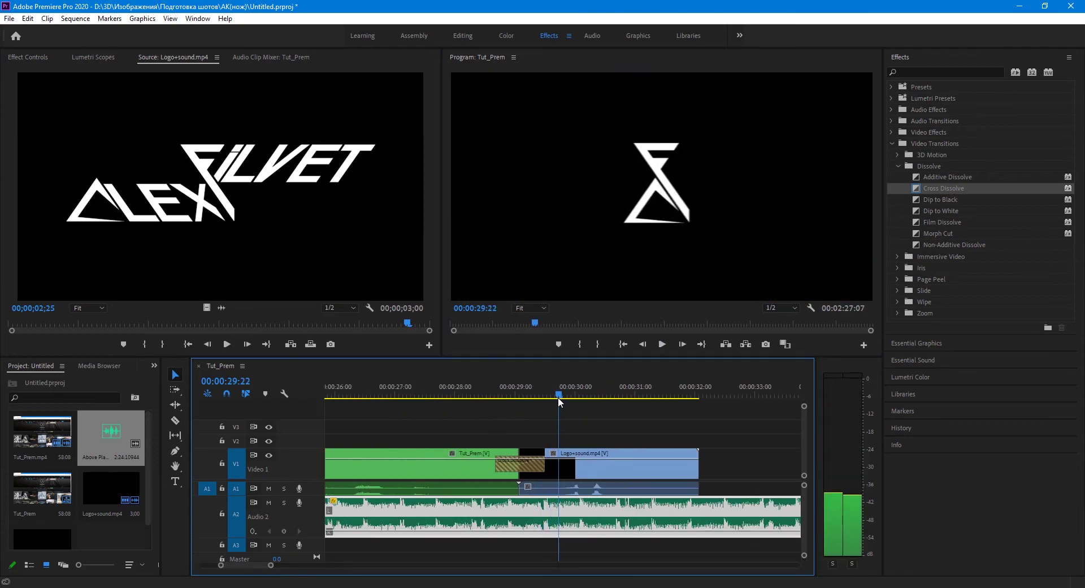
pyautogui.click(176, 420)
pyautogui.click(557, 511)
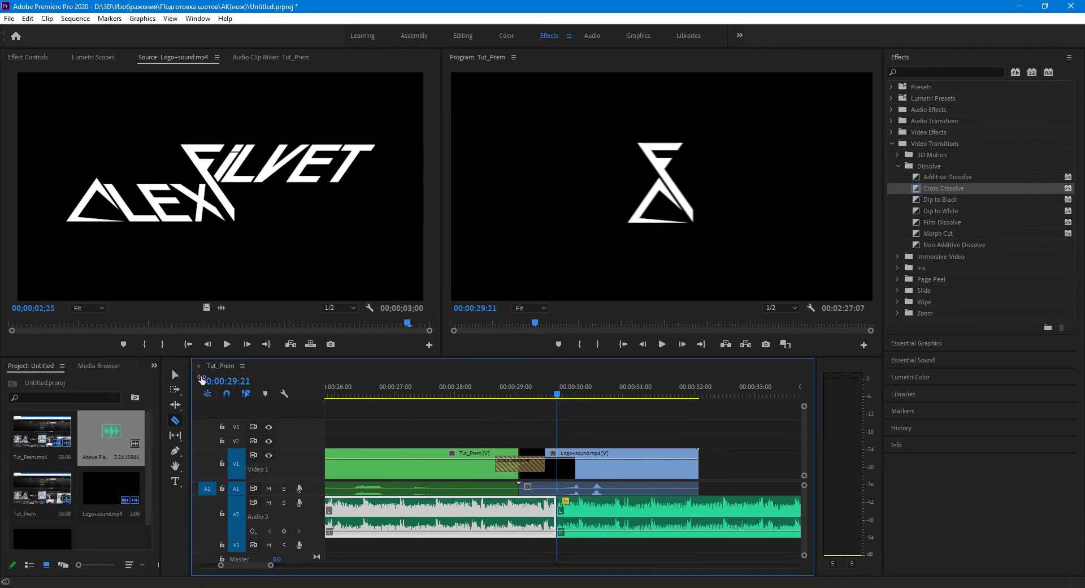
pyautogui.press('v')
pyautogui.click(626, 524)
pyautogui.press('Delete')
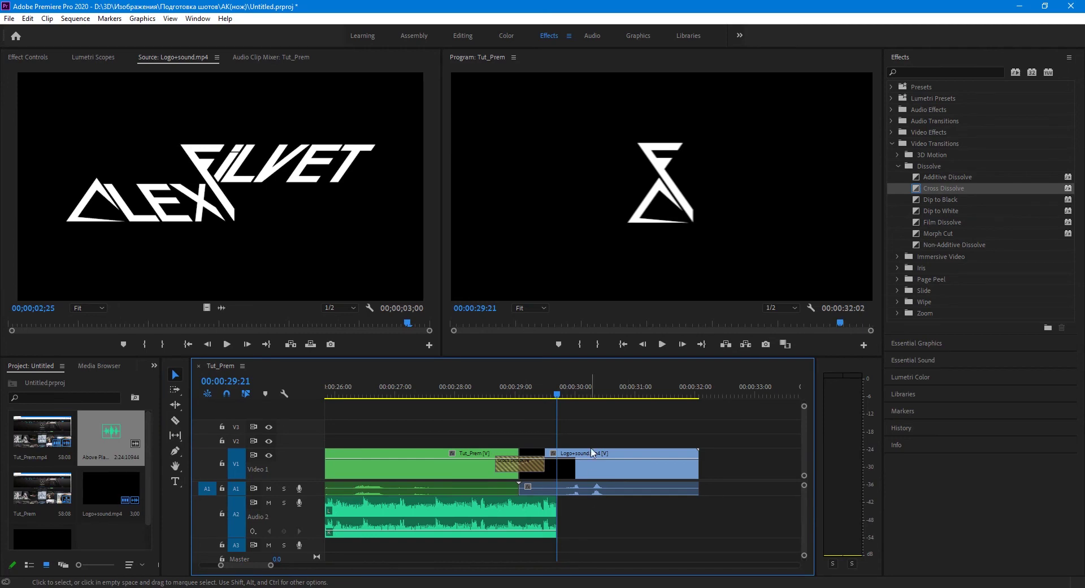
# Step: Split the Audio 2 music clip at 00:00:27:01, ahead of the closing transition
pyautogui.moveTo(557, 397); pyautogui.dragTo(397, 396)
pyautogui.click(175, 420)
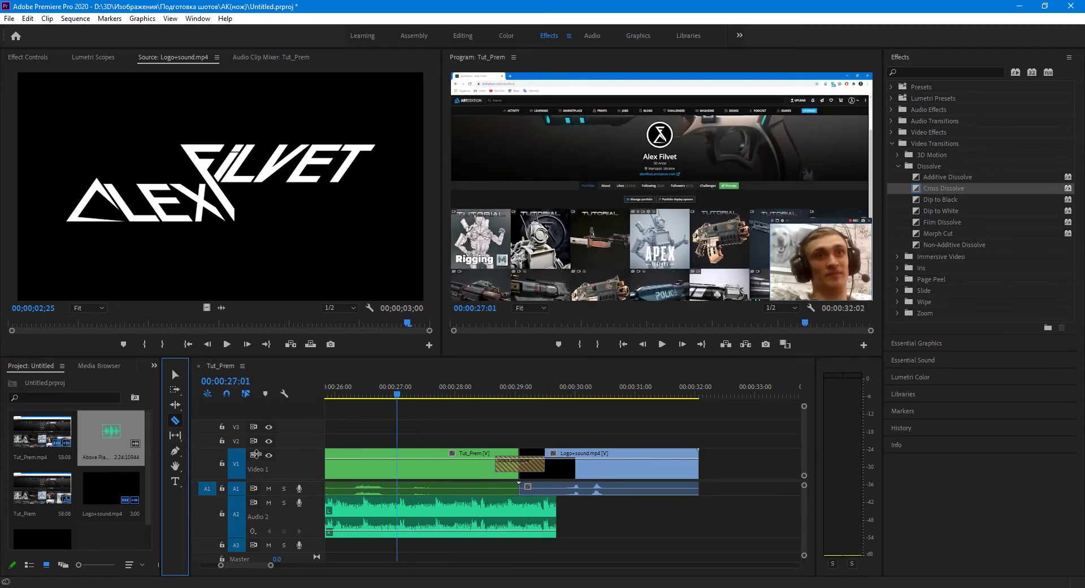
pyautogui.click(398, 511)
pyautogui.click(175, 374)
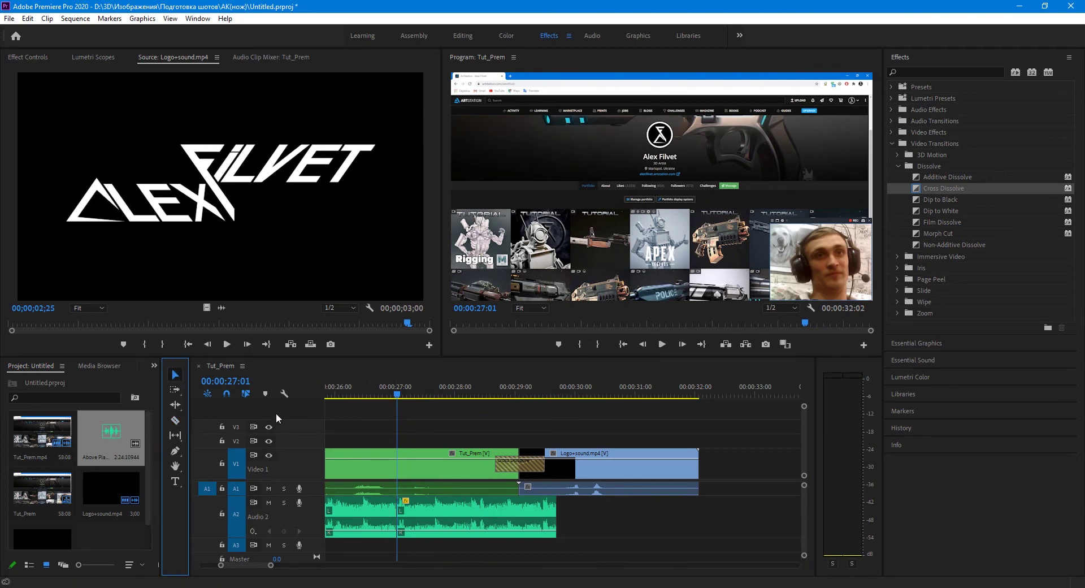
# Step: Lower the volume of the music segment after the 00:00:27:01 cut and play the ending into the closing logo
pyautogui.click(543, 511)
pyautogui.press('-')
pyautogui.press('=')
pyautogui.press('=')
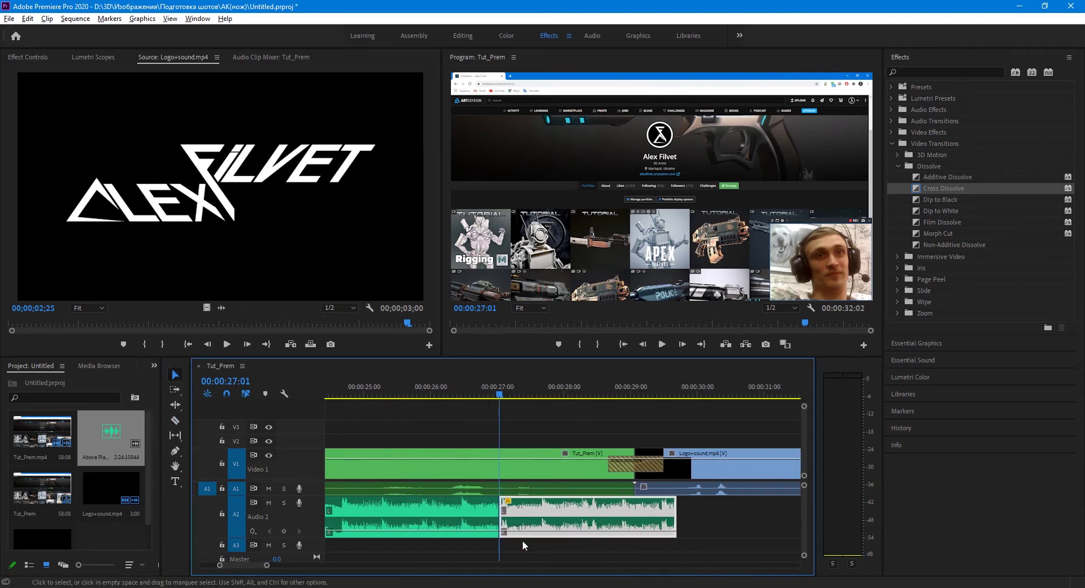
pyautogui.moveTo(568, 526); pyautogui.dragTo(577, 532)
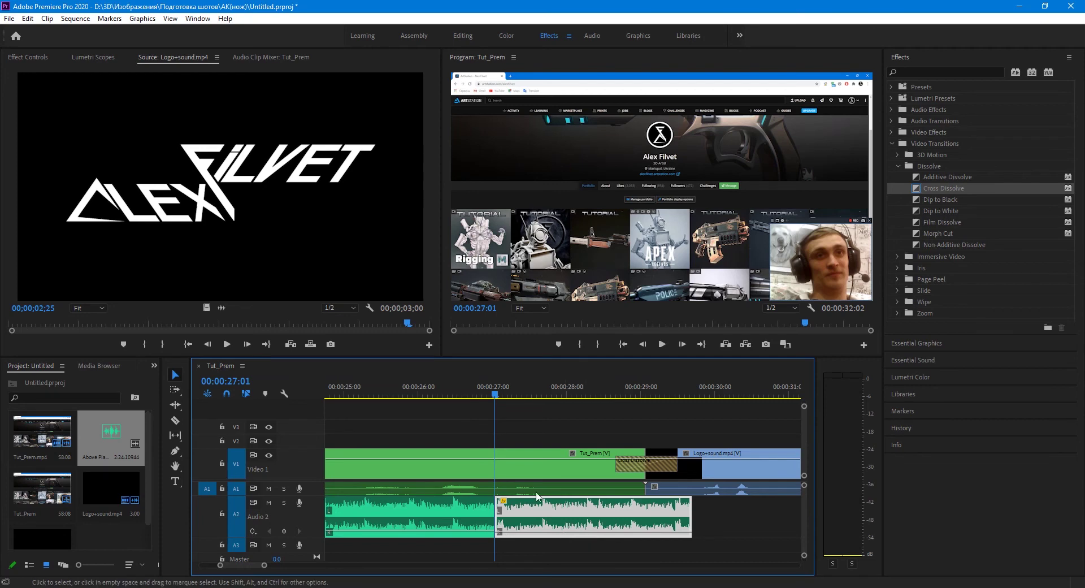
pyautogui.click(406, 394)
pyautogui.click(660, 346)
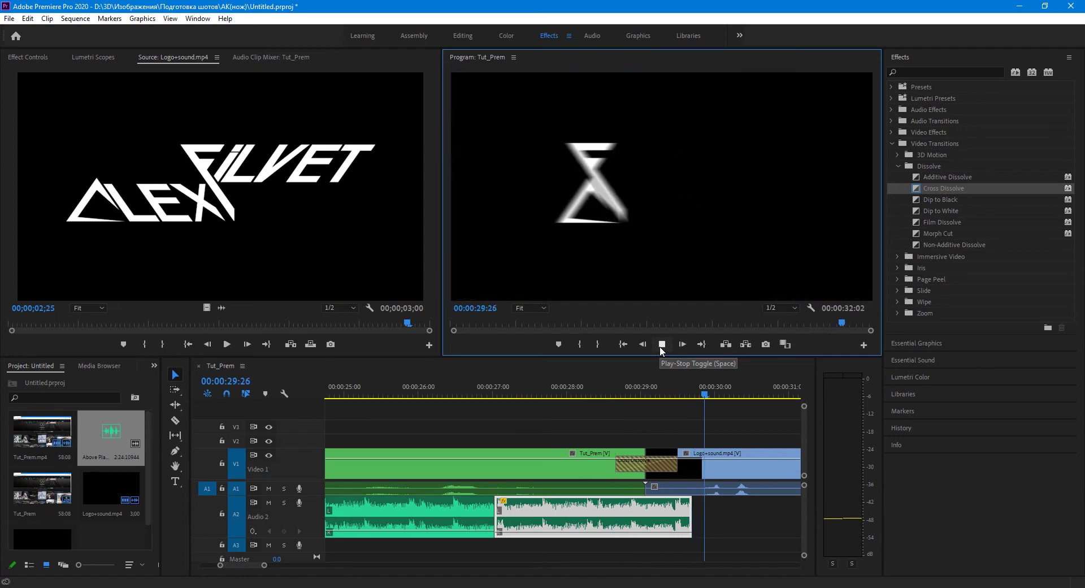
pyautogui.click(661, 345)
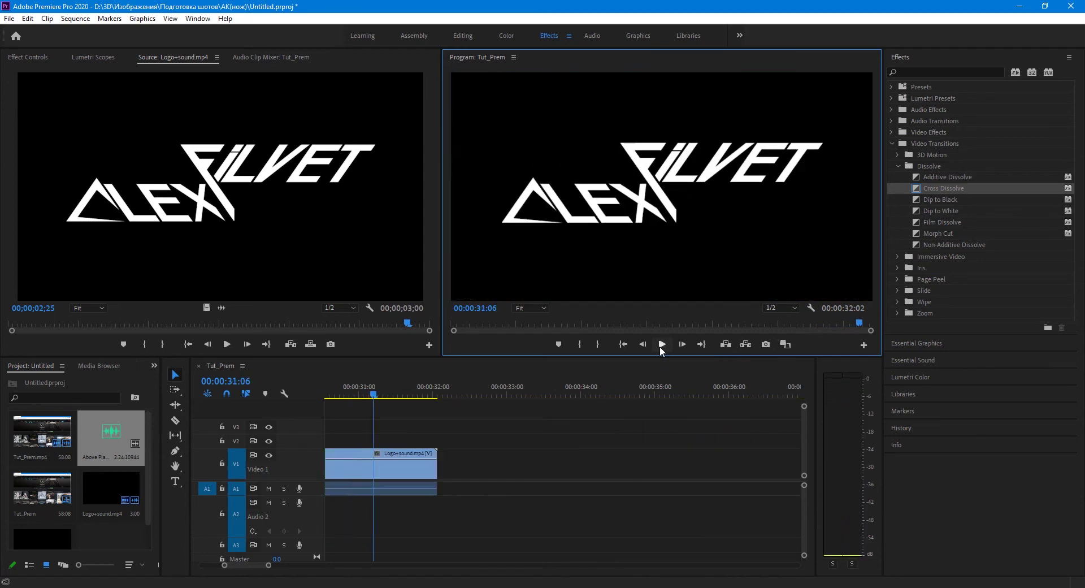
# Step: Fit the whole sequence in the timeline, return the playhead to the start, and open the media export settings
pyautogui.click(649, 438)
pyautogui.press('\\')
pyautogui.press('Home')
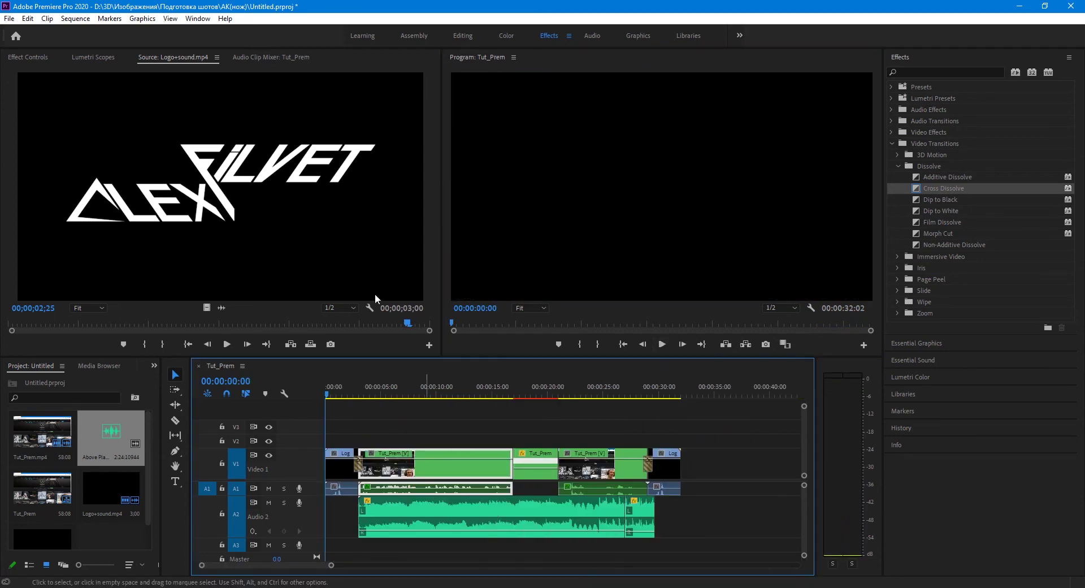
pyautogui.click(9, 18)
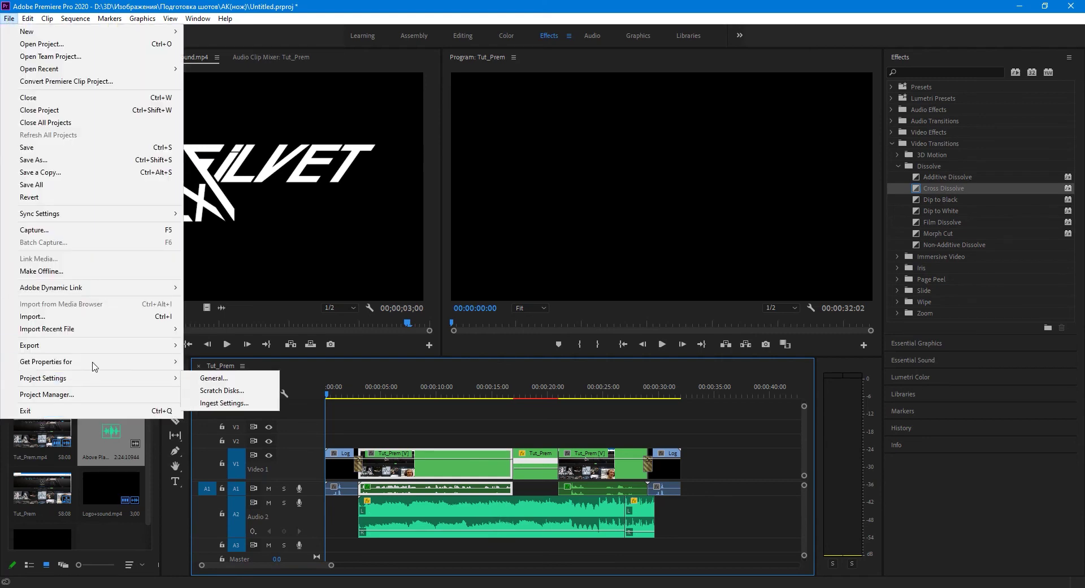
pyautogui.moveTo(102, 347)
pyautogui.click(246, 349)
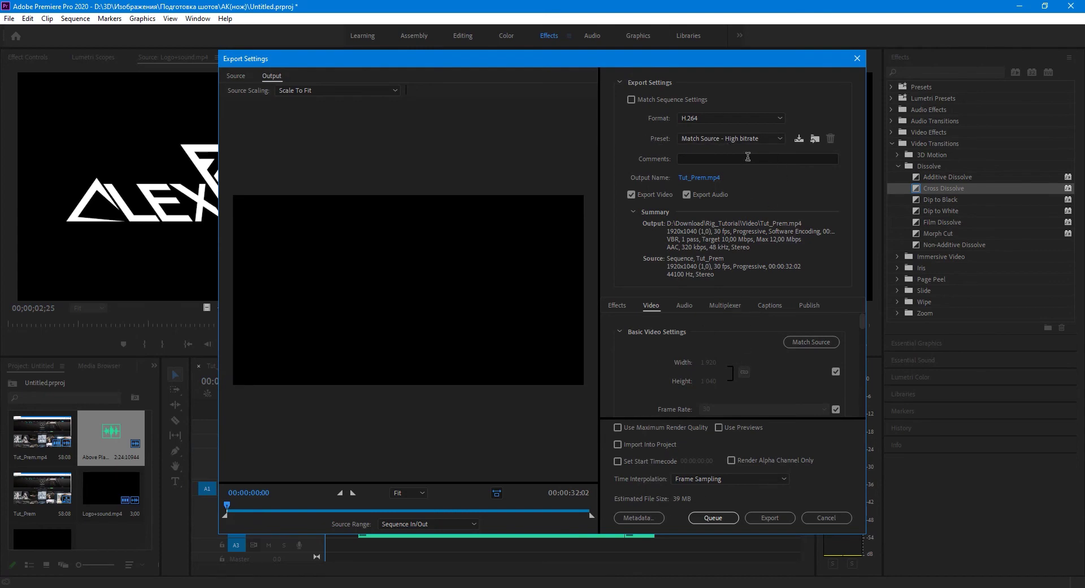
# Step: Choose the Match Source - Medium bitrate preset for the H.264 format and export the sequence as Tut_Prem.mp4
pyautogui.click(748, 139)
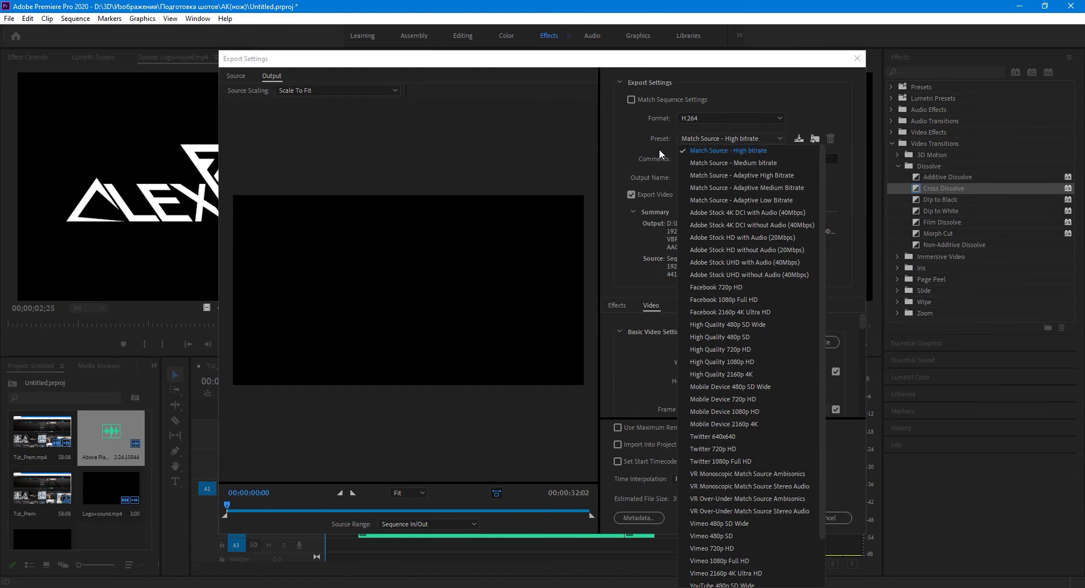
pyautogui.click(628, 136)
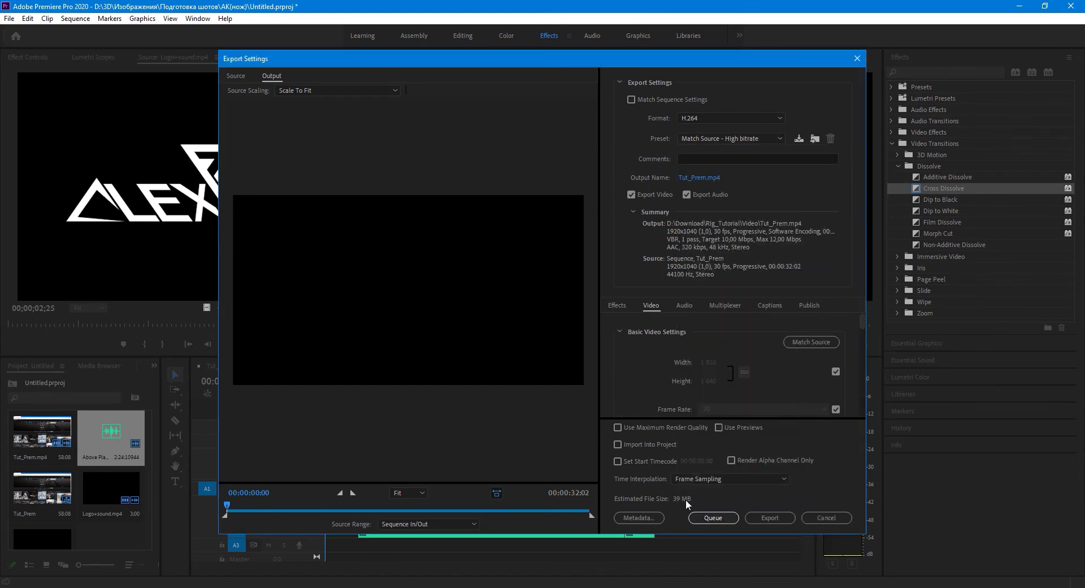
pyautogui.click(749, 139)
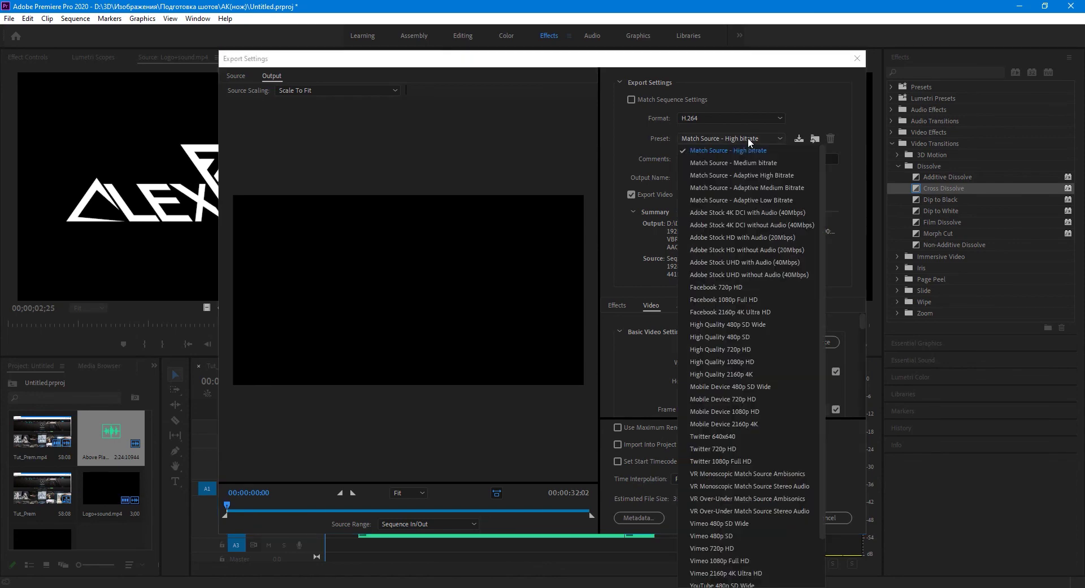
pyautogui.click(778, 167)
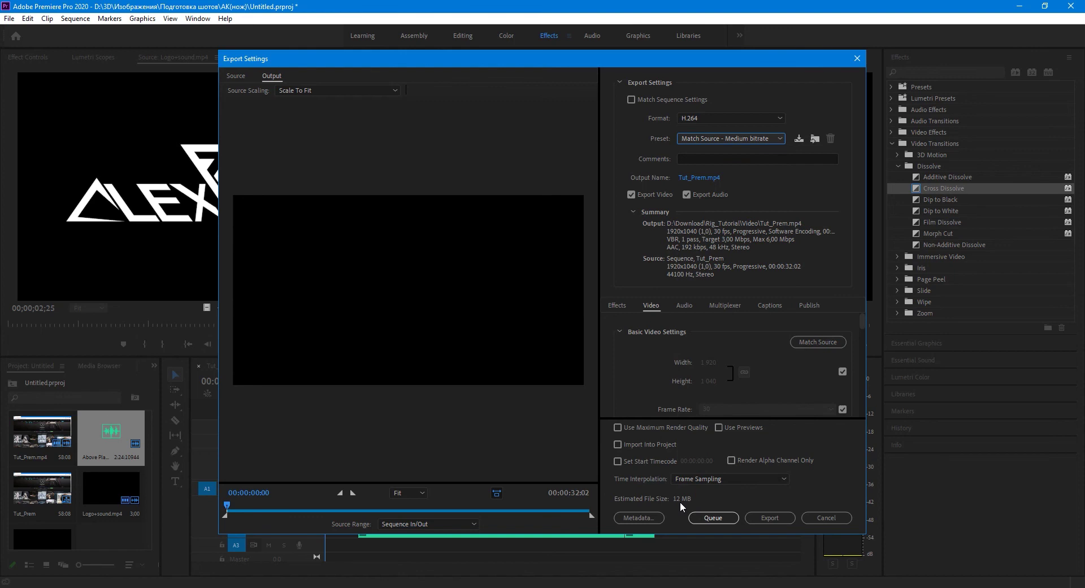
pyautogui.click(769, 517)
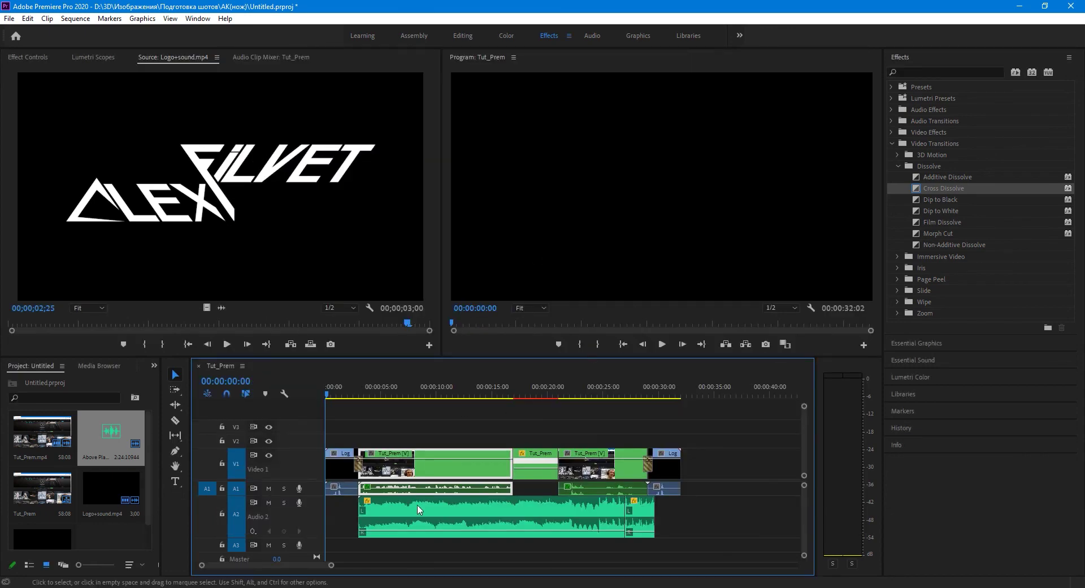
# Step: Switch to File Explorer and open the exported Tut_Prem.mp4 from the Rig_Tutorial Video folder for playback
pyautogui.click(318, 585)
pyautogui.click(259, 551)
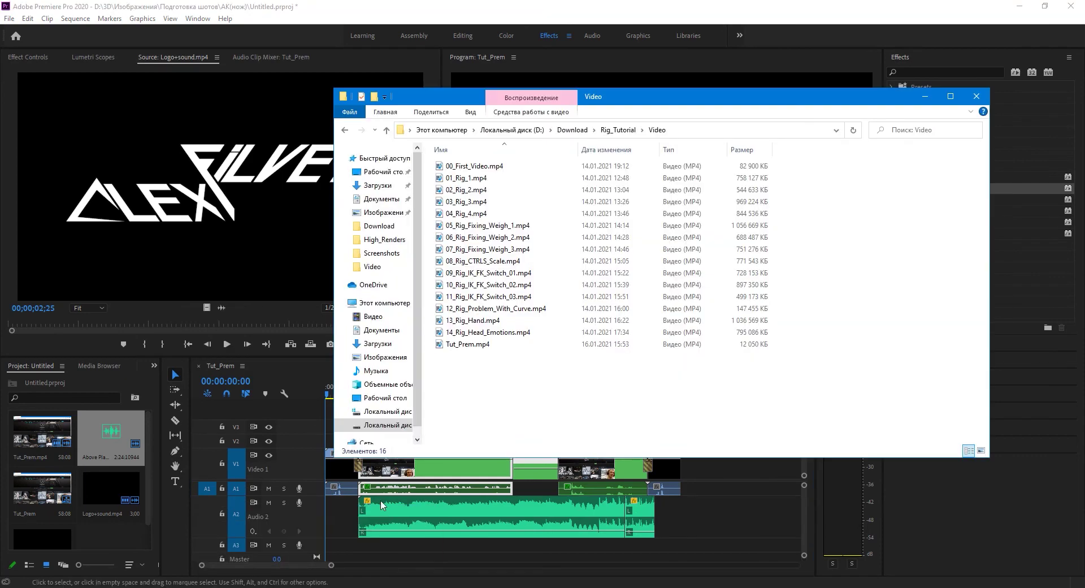
pyautogui.doubleClick(486, 344)
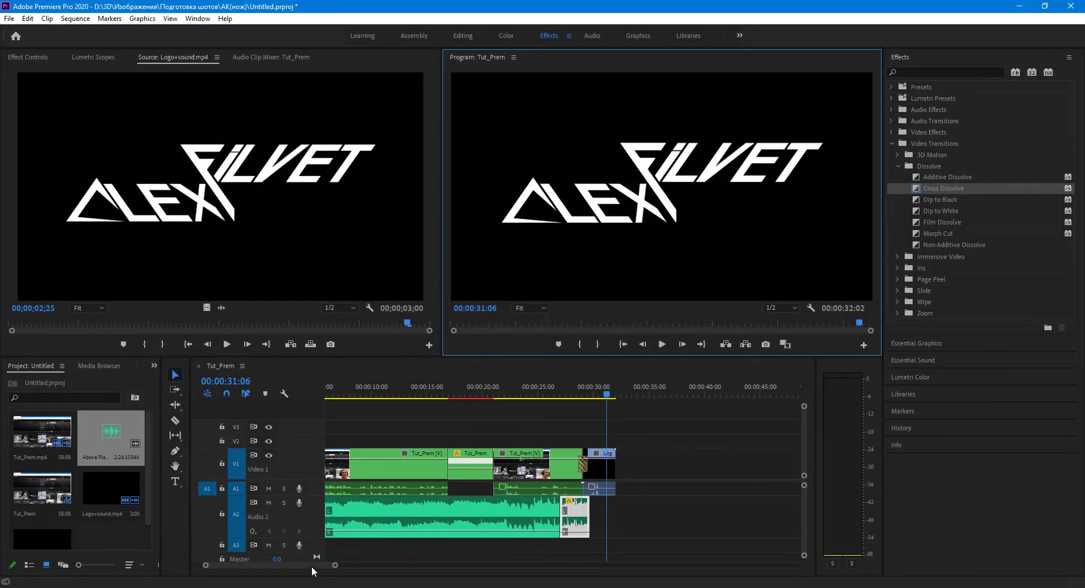
# Step: Back in Premiere Pro, review the finished sequence's sped-up part, first segment and opening logo, and return the playhead to the start
pyautogui.moveTo(311, 566); pyautogui.dragTo(276, 567)
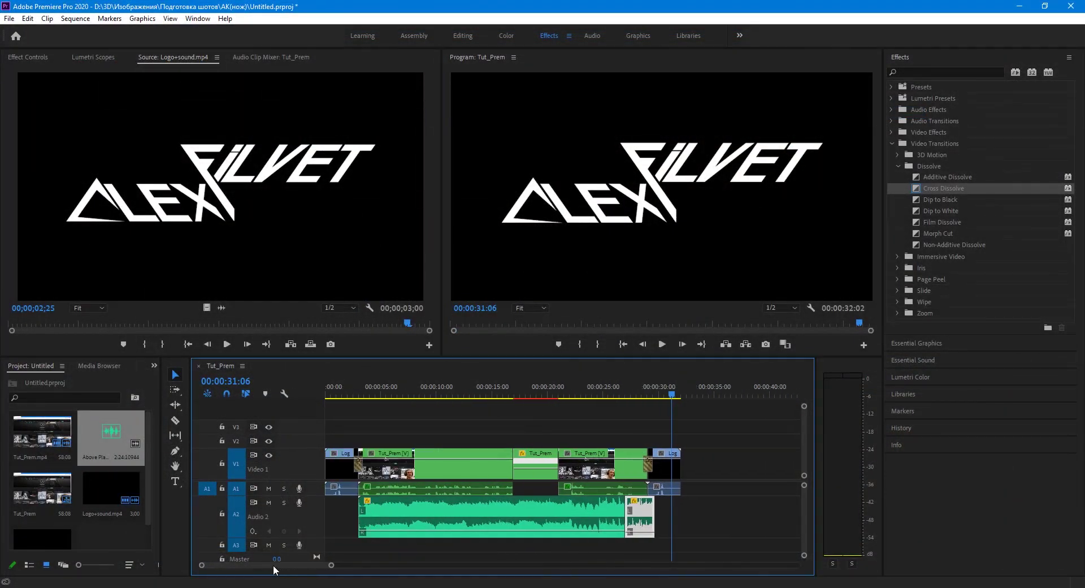
pyautogui.moveTo(554, 396)
pyautogui.mouseDown()
pyautogui.moveTo(514, 396)
pyautogui.moveTo(560, 395)
pyautogui.mouseUp()
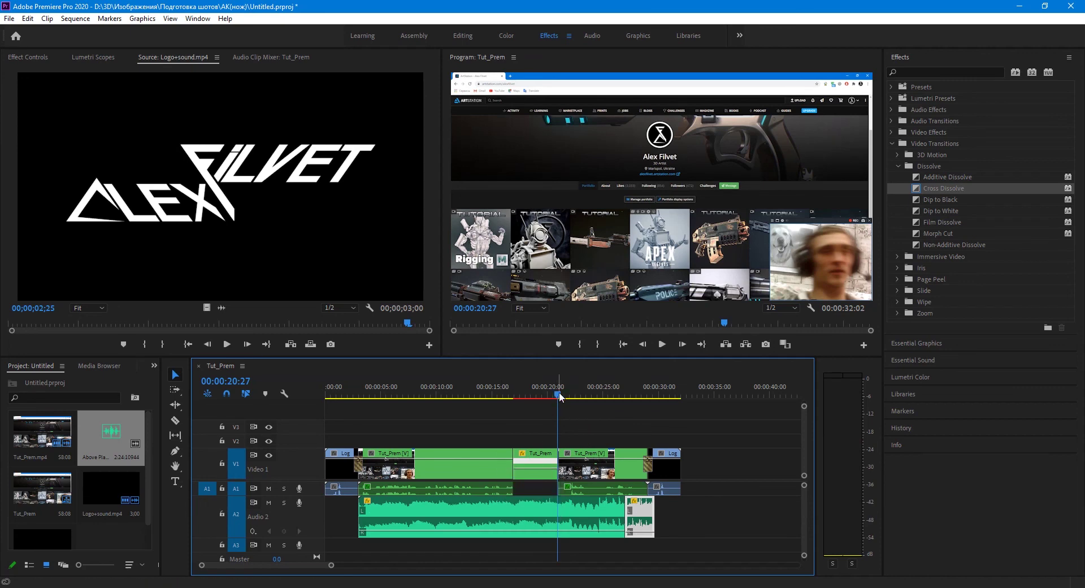
pyautogui.moveTo(559, 396)
pyautogui.mouseDown()
pyautogui.moveTo(520, 395)
pyautogui.moveTo(560, 395)
pyautogui.mouseUp()
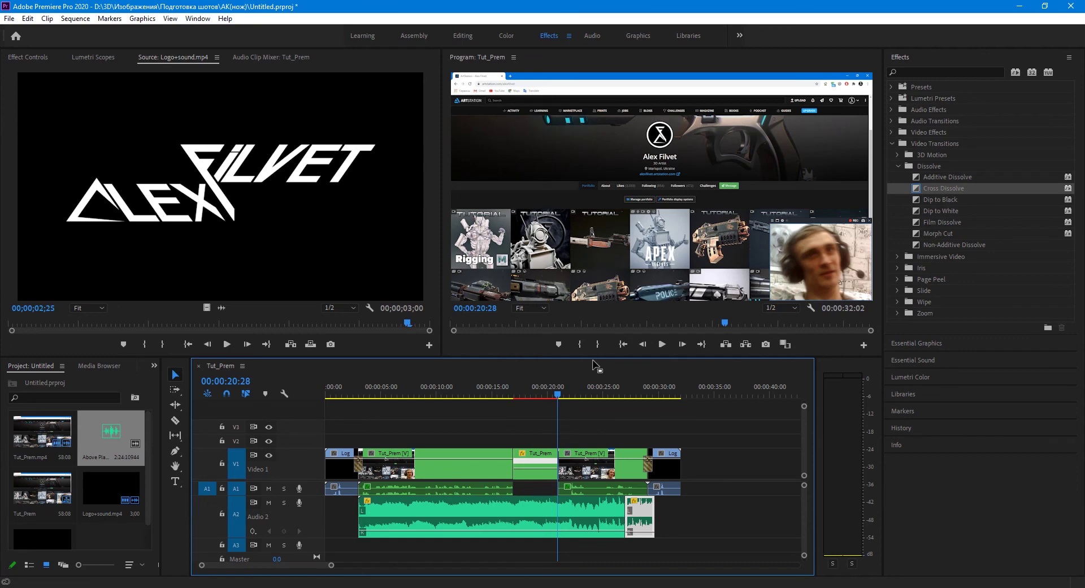
pyautogui.moveTo(554, 395); pyautogui.dragTo(492, 394)
pyautogui.click(342, 462)
pyautogui.click(420, 467)
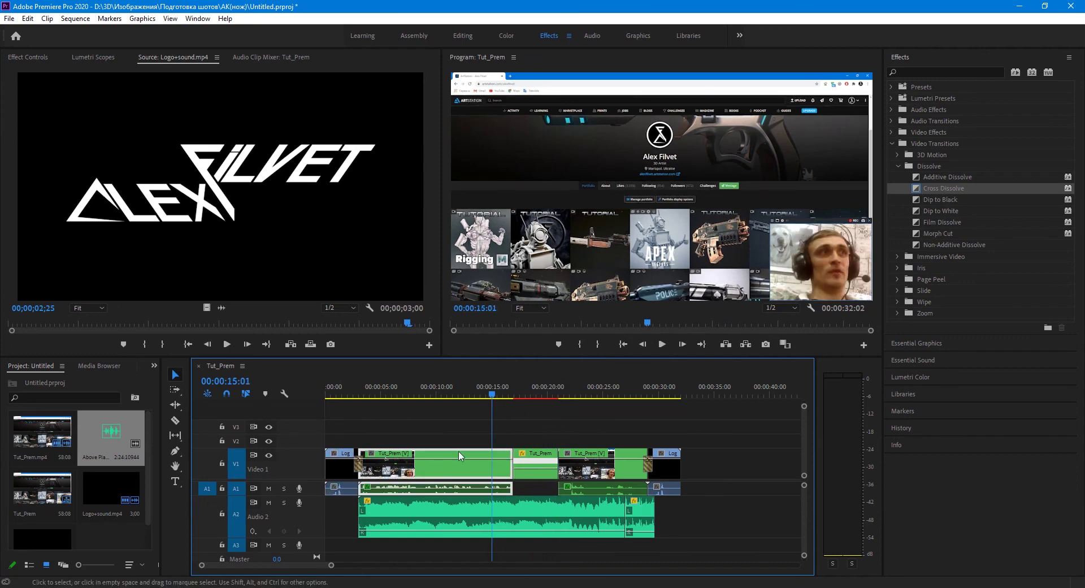
pyautogui.click(337, 395)
pyautogui.moveTo(337, 397); pyautogui.dragTo(347, 398)
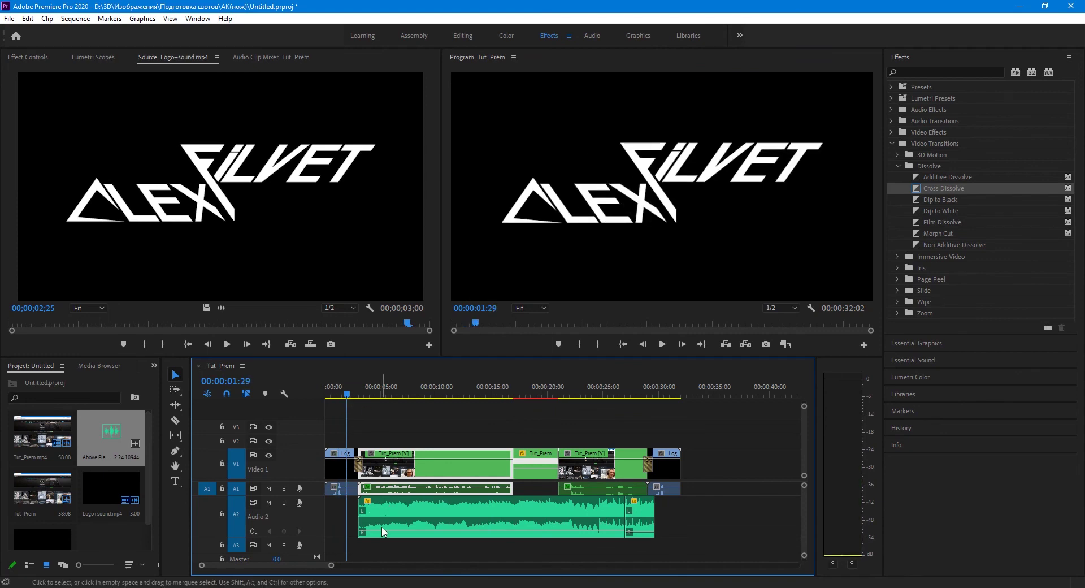
pyautogui.moveTo(350, 395); pyautogui.dragTo(371, 402)
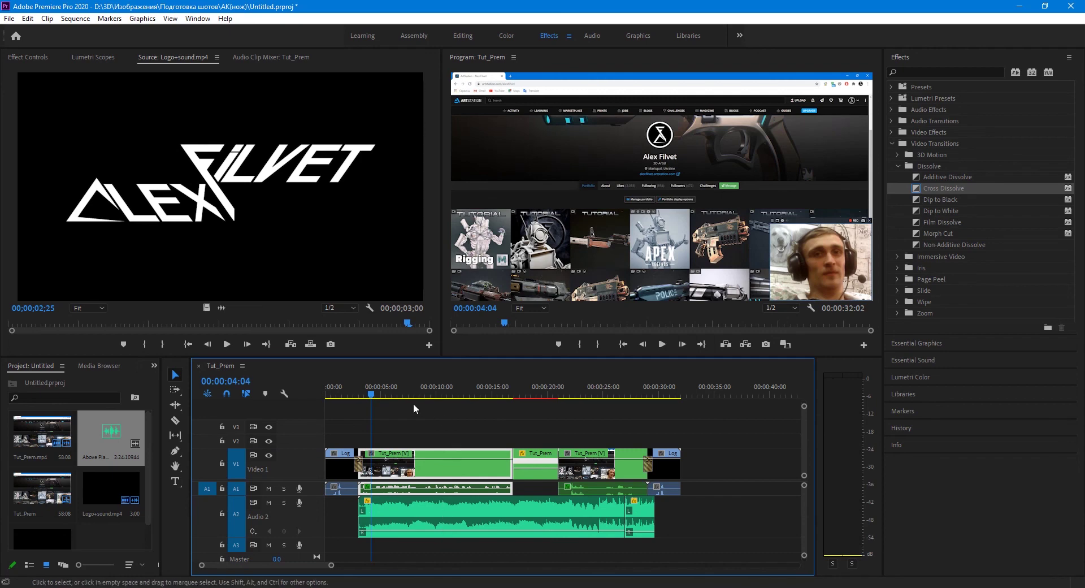
pyautogui.moveTo(374, 395); pyautogui.dragTo(317, 426)
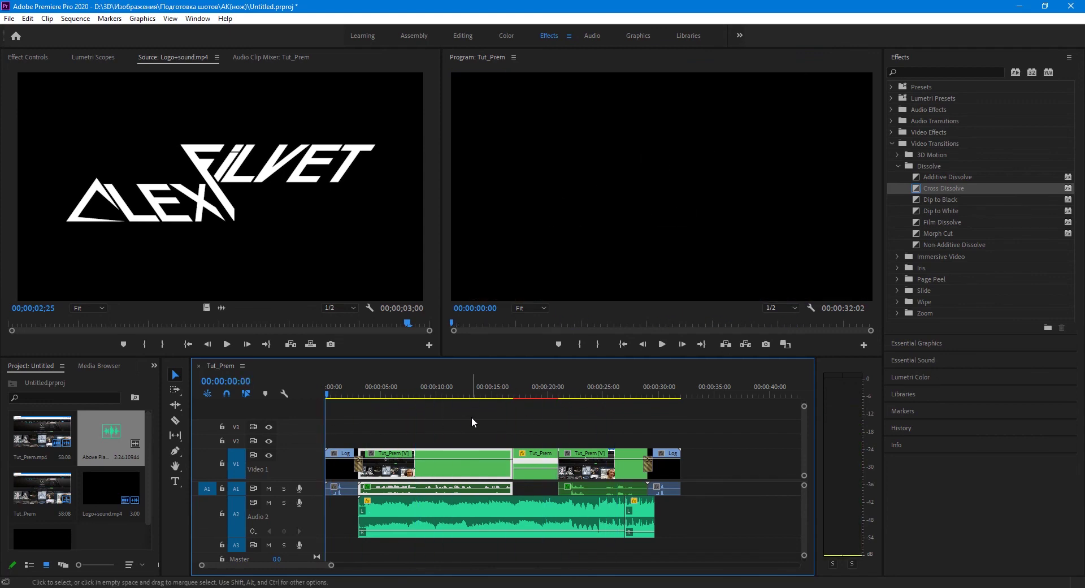